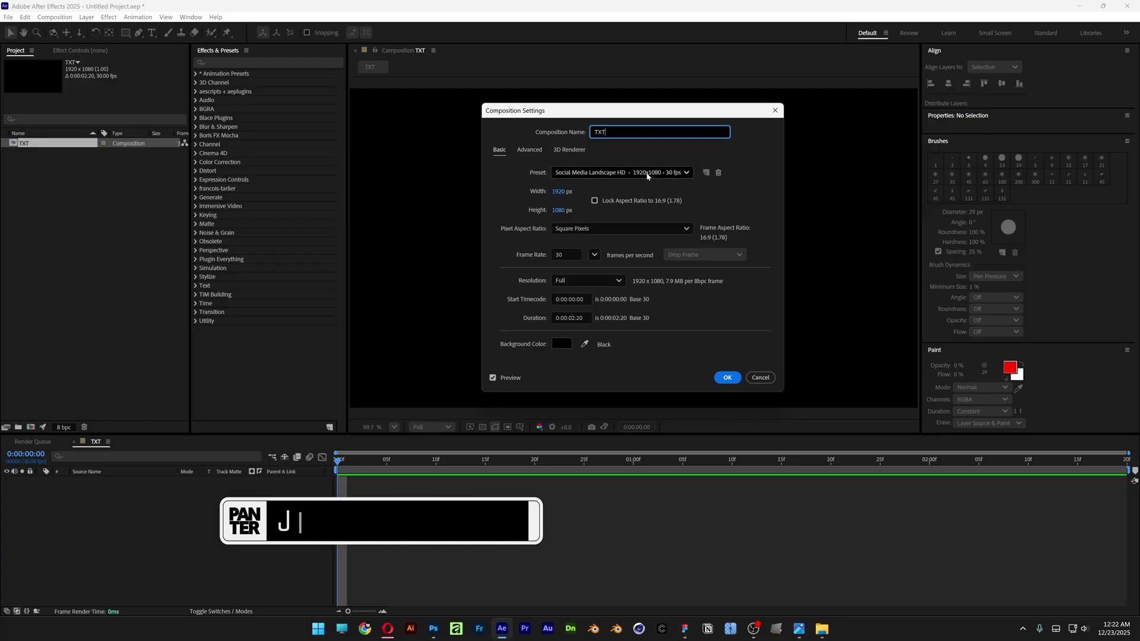
- Configure the TXT composition with the Social Media Landscape HD 1920x1080 30 fps preset and a duration of 0:00:02:20
click(647, 173)
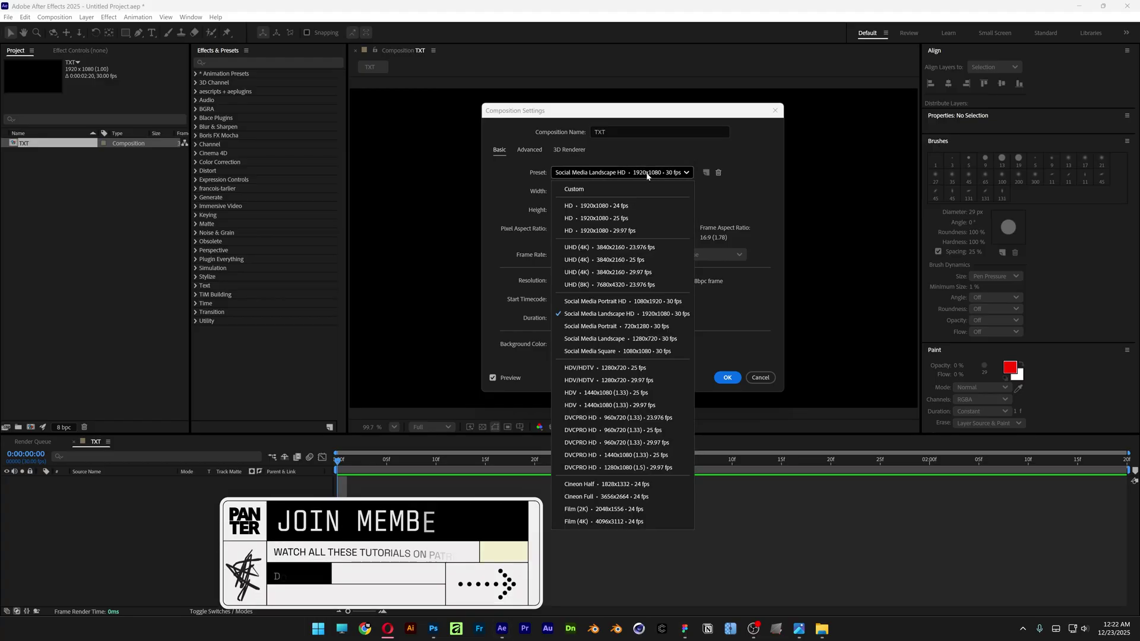
click(646, 314)
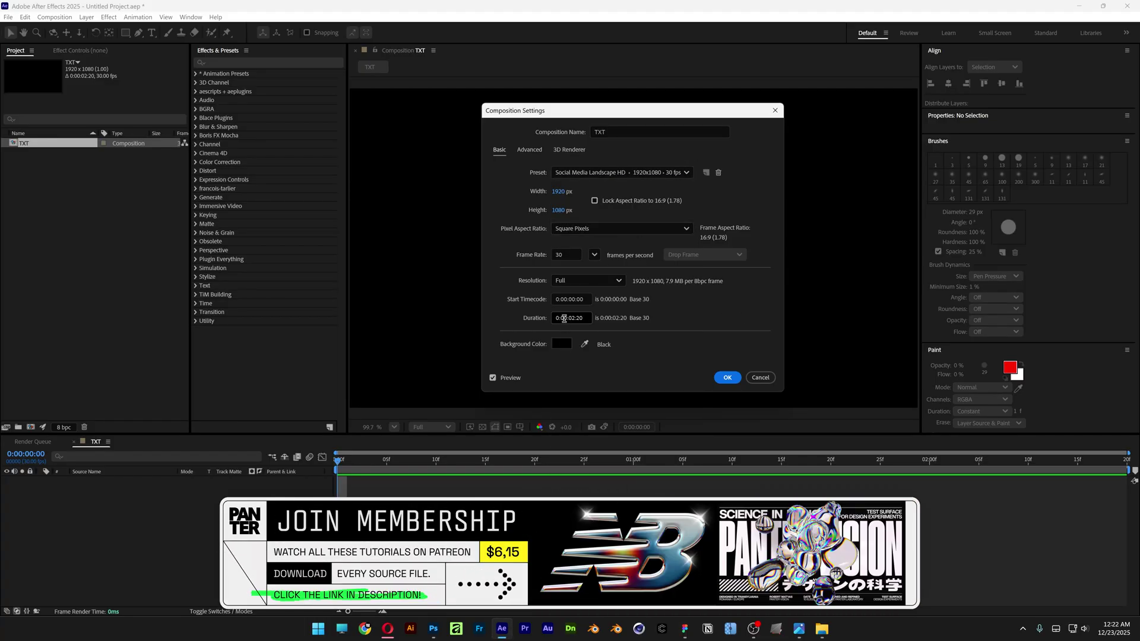
drag(569, 317, 591, 320)
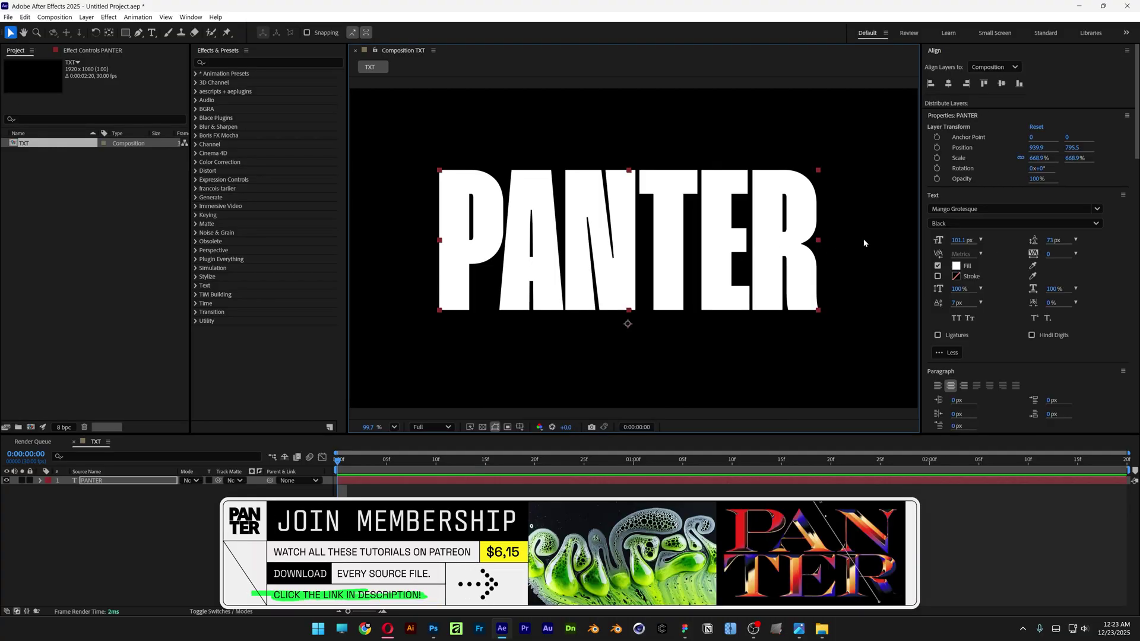
- Stretch the PANTER text, set in Mango Grotesque Black, to the frame's full width and place it in the upper half
click(987, 210)
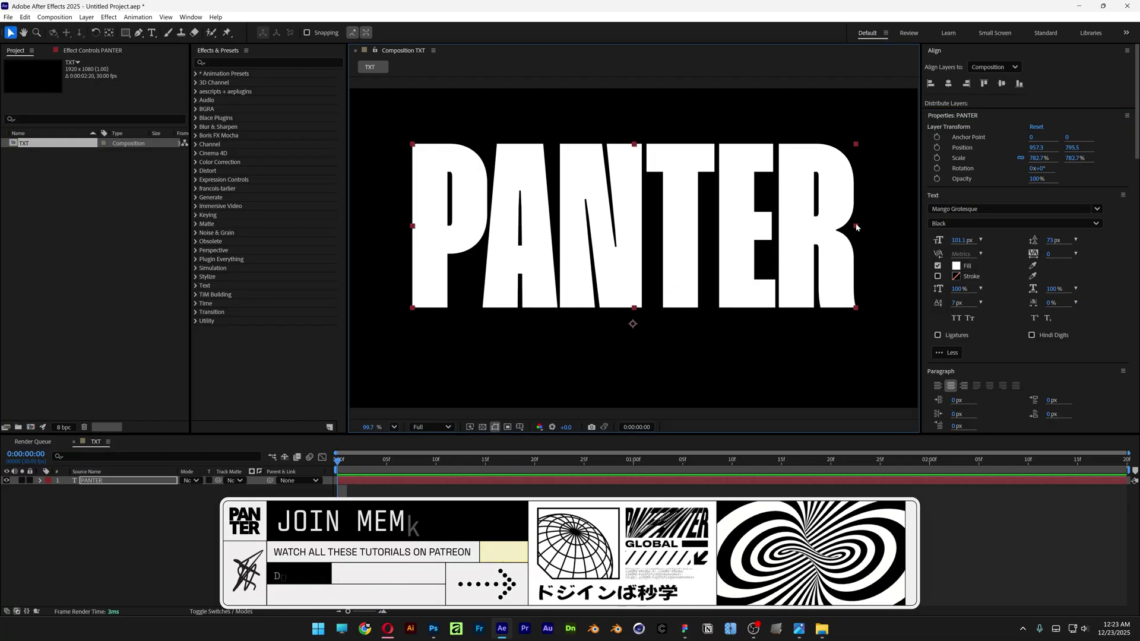
drag(858, 227, 909, 226)
drag(856, 252, 856, 203)
drag(635, 259, 635, 236)
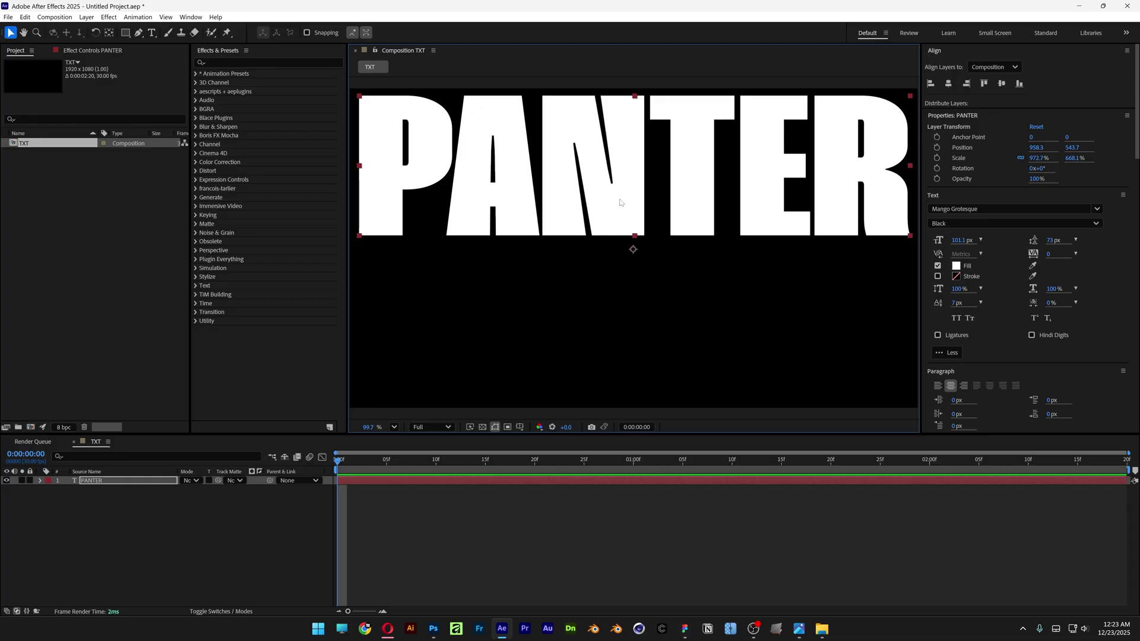
- Duplicate the PANTER text into the lower half of the frame and change the copy's text to VISION
key(ctrl+d)
drag(638, 194, 641, 344)
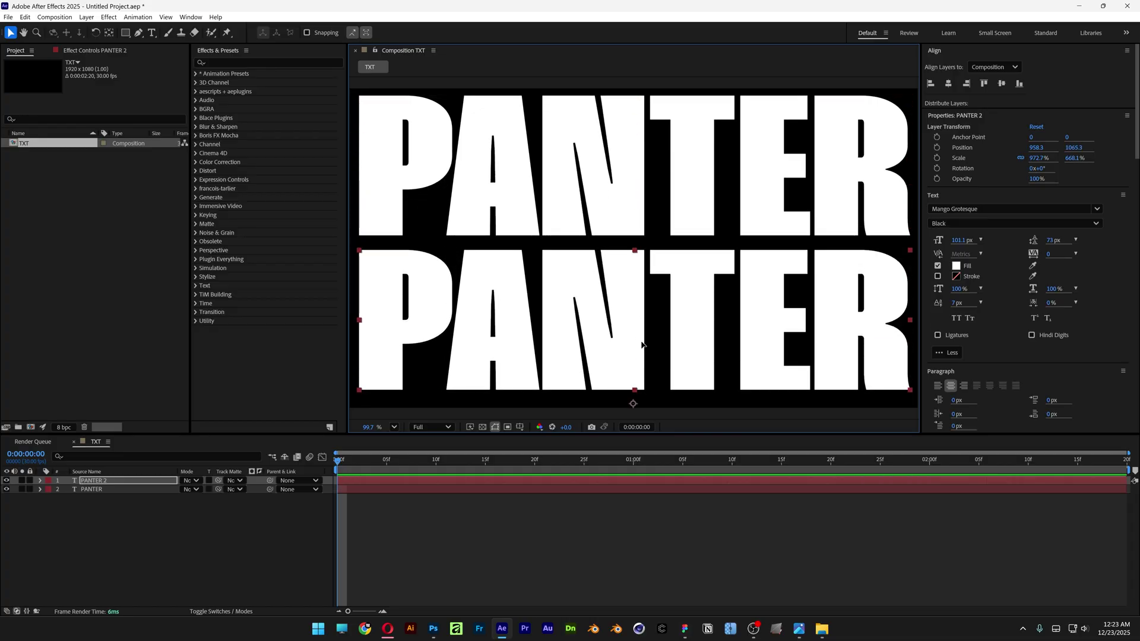
double_click(691, 349)
text(VISION)
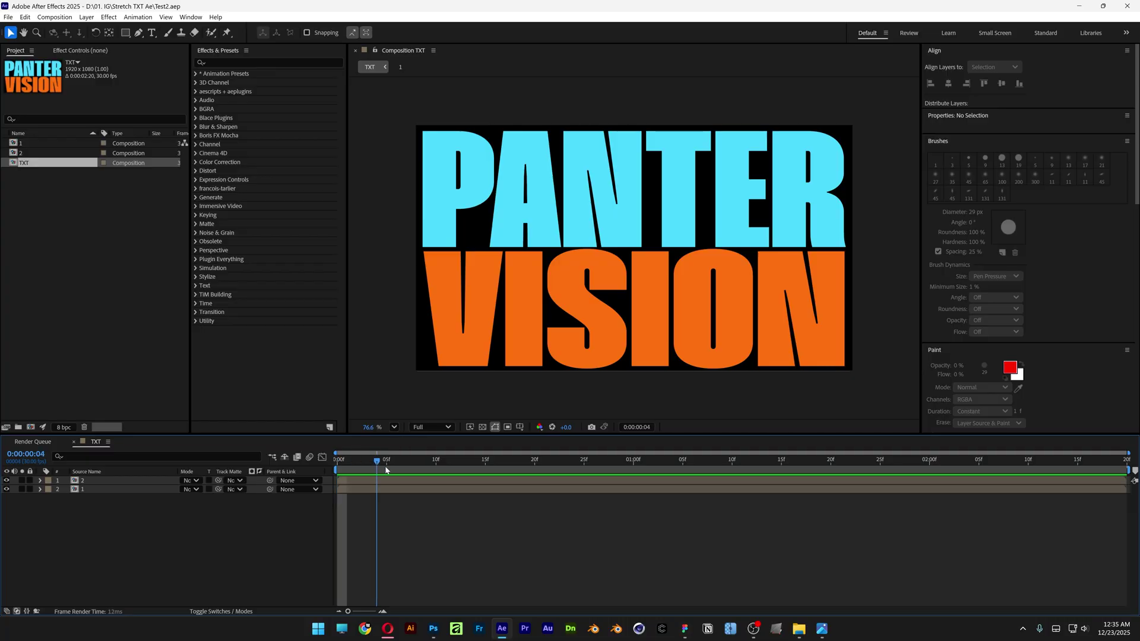
- Set the current time to 0:00:00:10 and move layer 2 beneath layer 1
drag(386, 470, 432, 474)
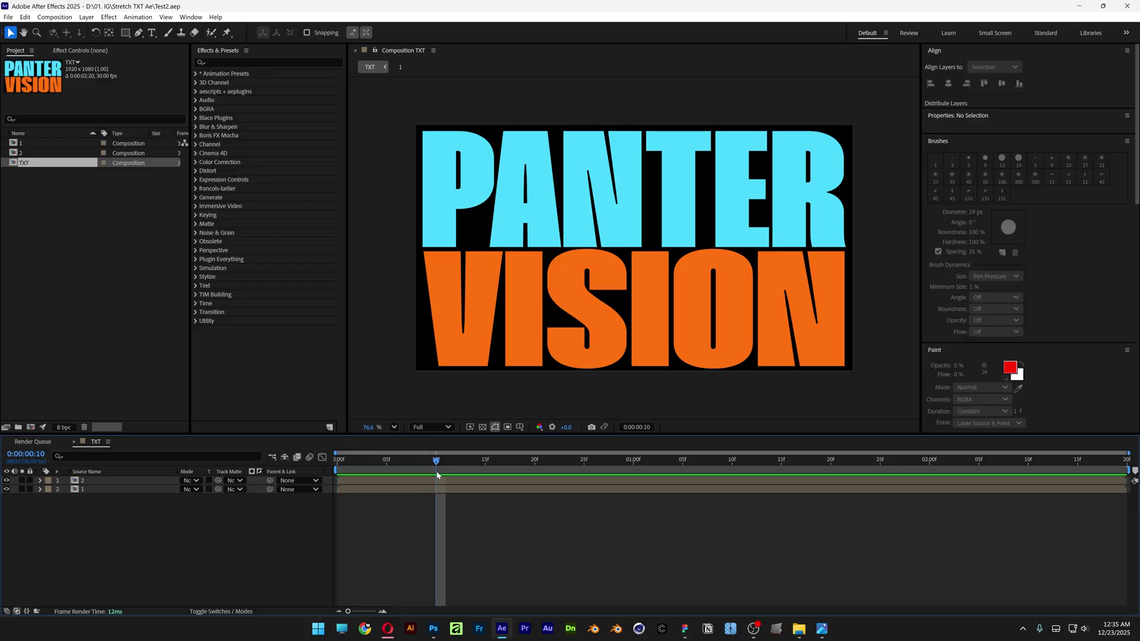
drag(87, 482, 89, 499)
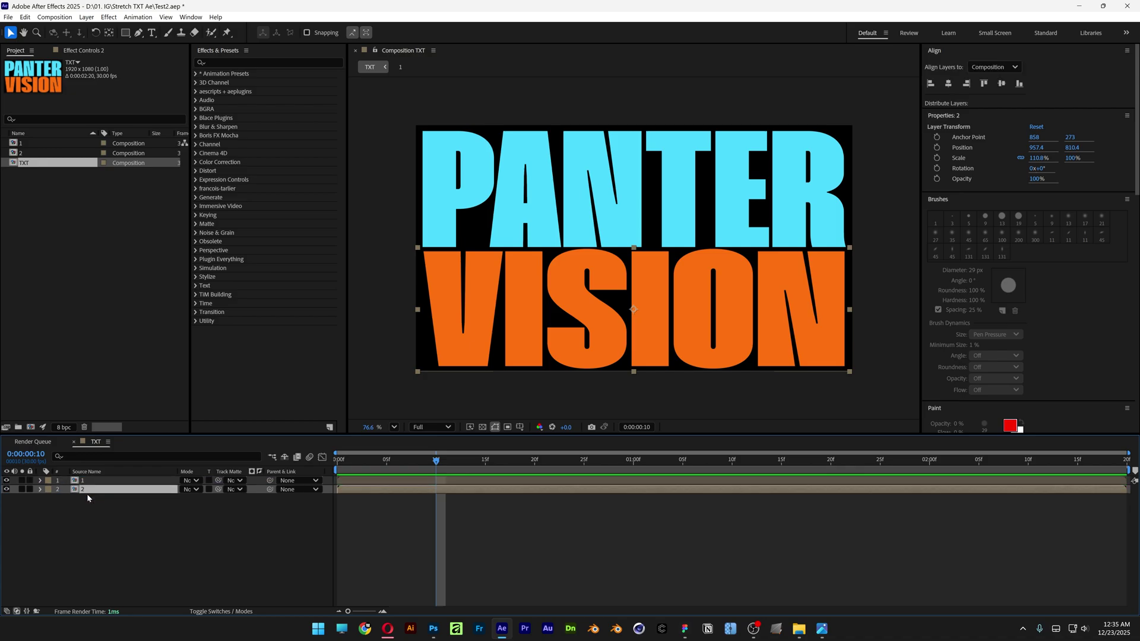
- Apply the Corner Pin effect to layer 1 and start keyframing all four corners at 0:00:00:10
click(89, 483)
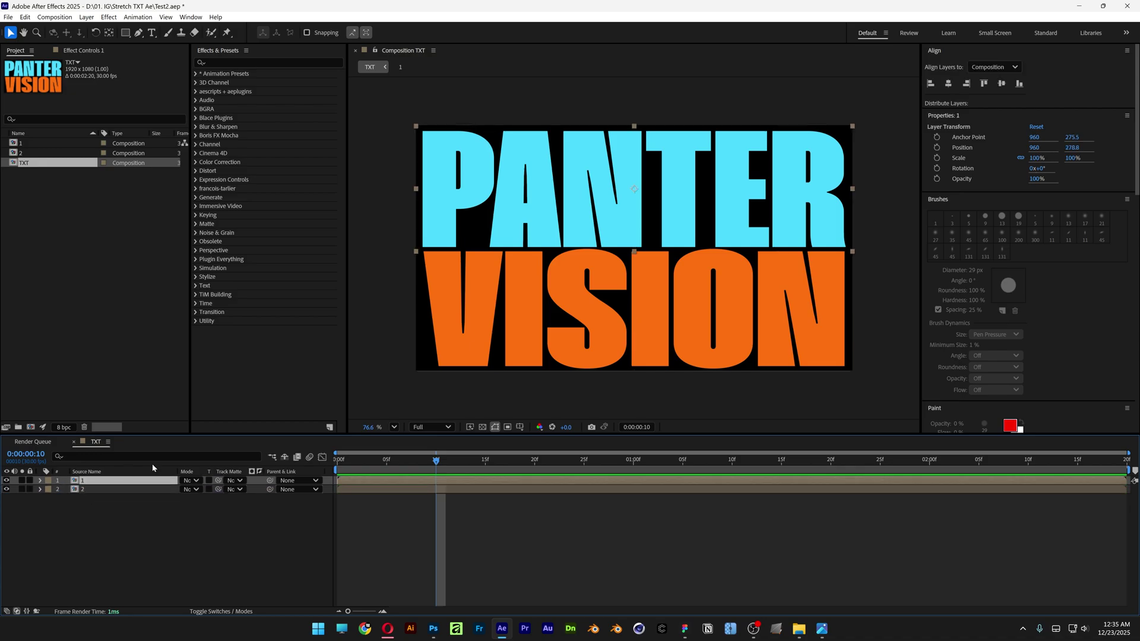
click(259, 60)
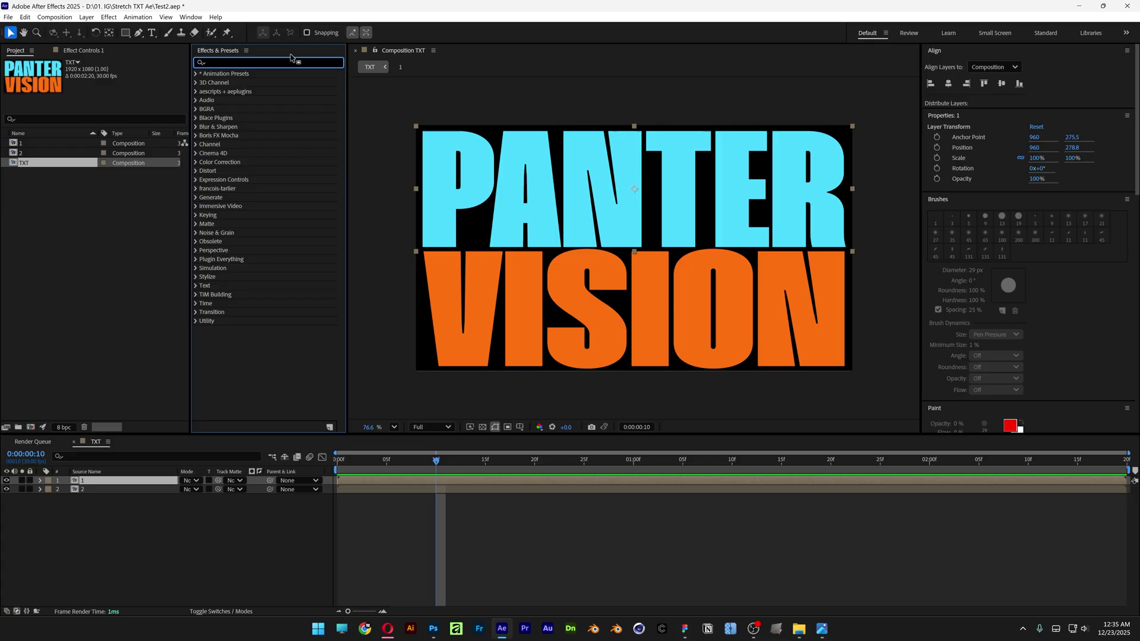
text(corner pin)
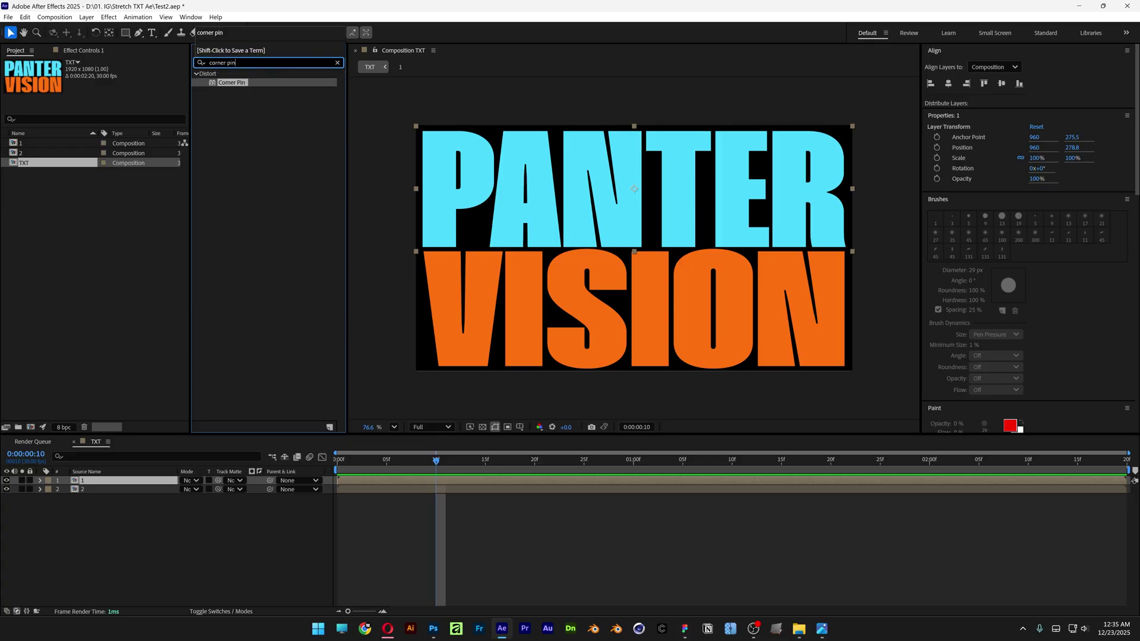
drag(245, 88, 130, 480)
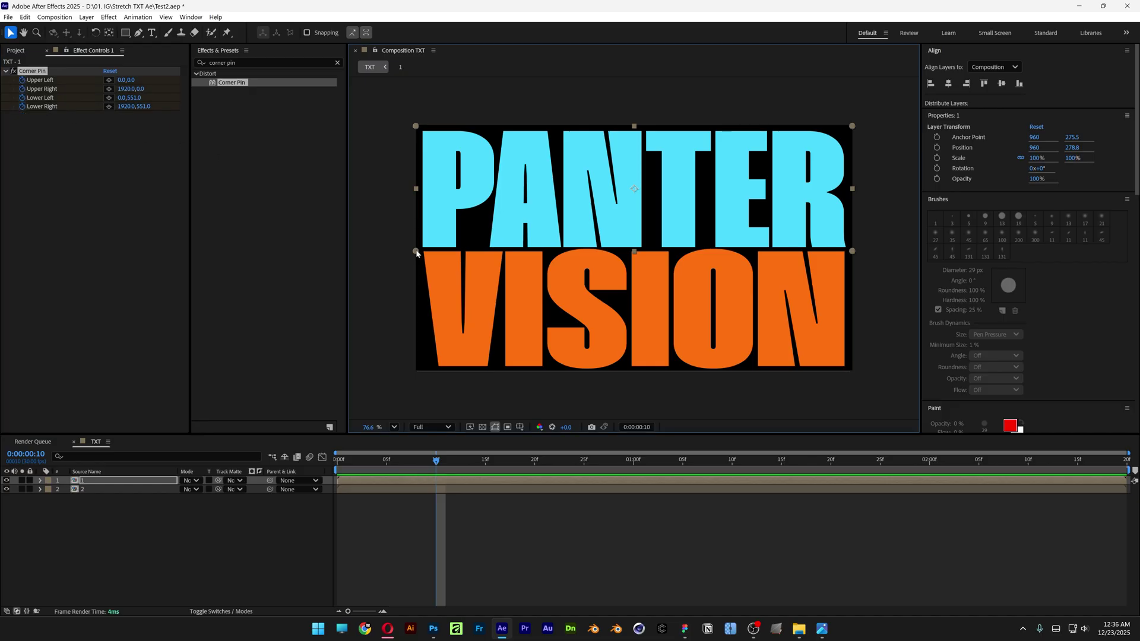
- Taper PANTER from a tall P to a short R, with its corners at about -84,0; 1907,10; -81,883; and 1903,227
drag(416, 252, 424, 329)
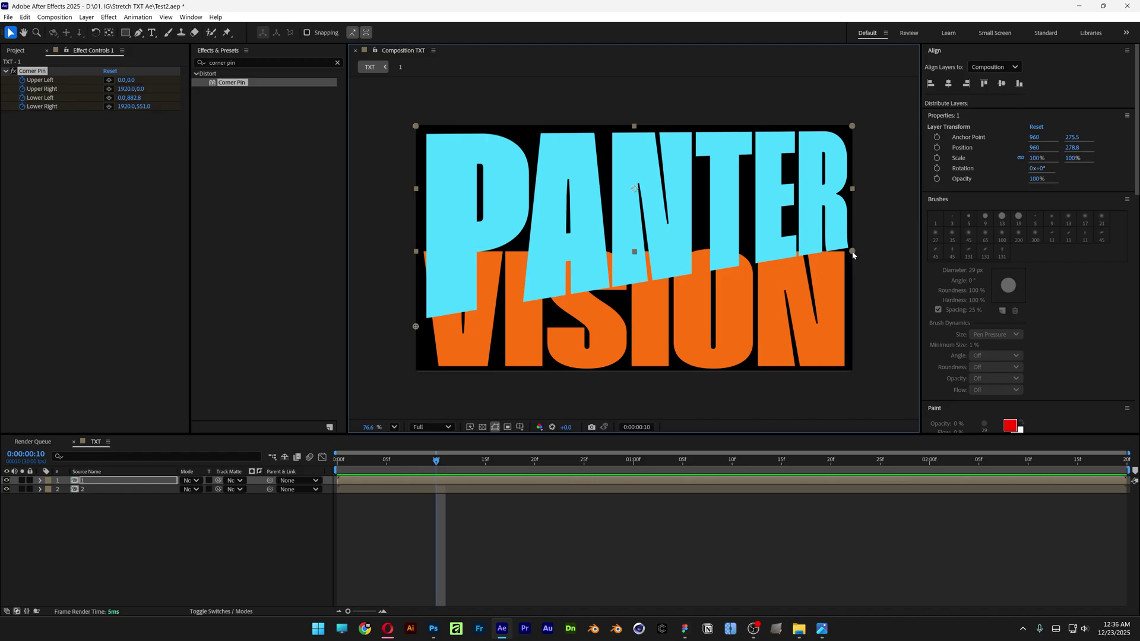
drag(853, 254, 849, 177)
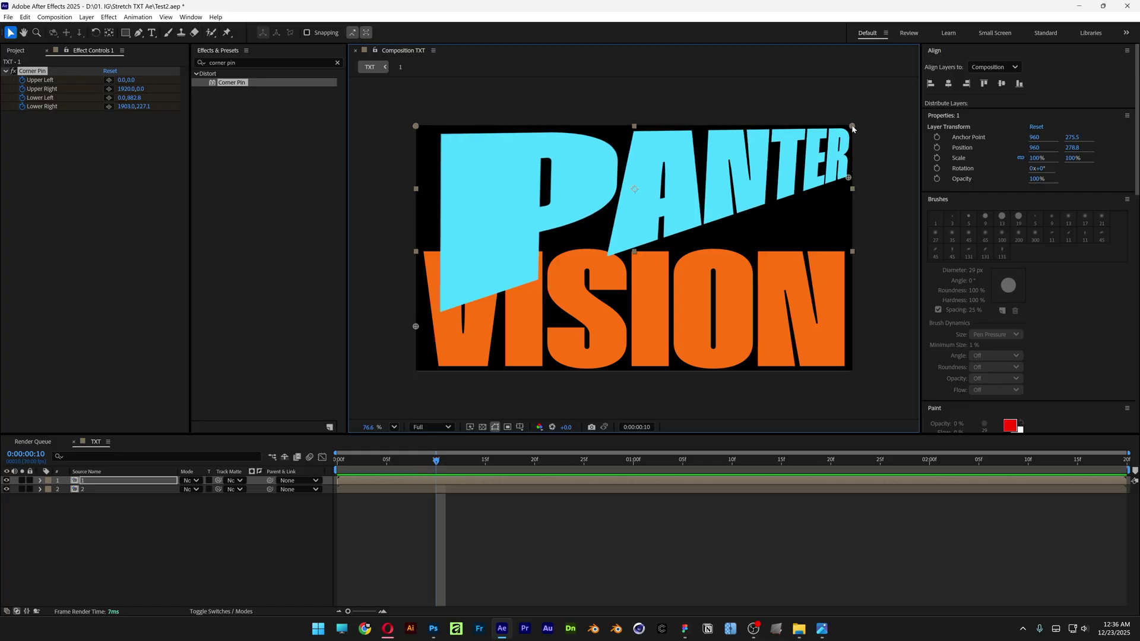
drag(853, 129, 850, 126)
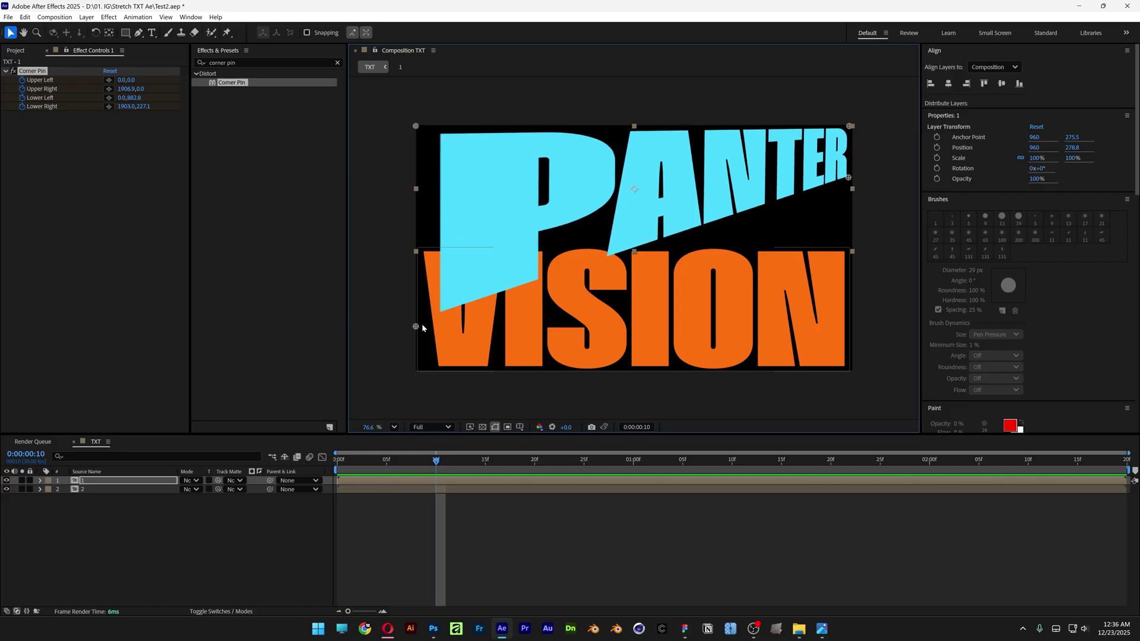
drag(416, 327, 400, 327)
drag(416, 126, 400, 126)
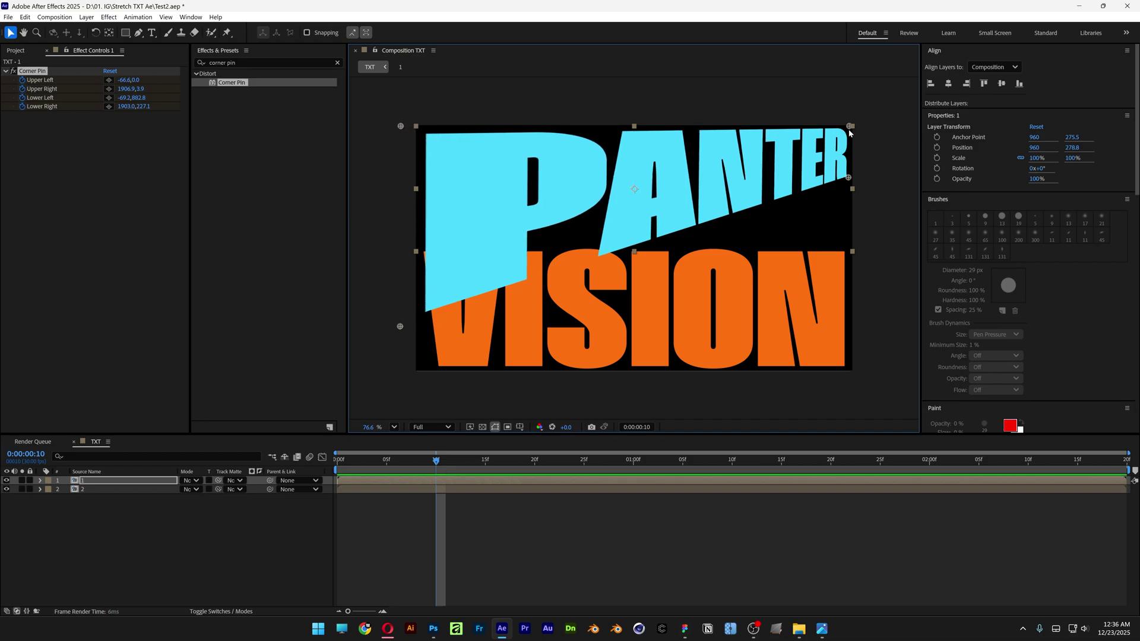
drag(850, 133, 850, 134)
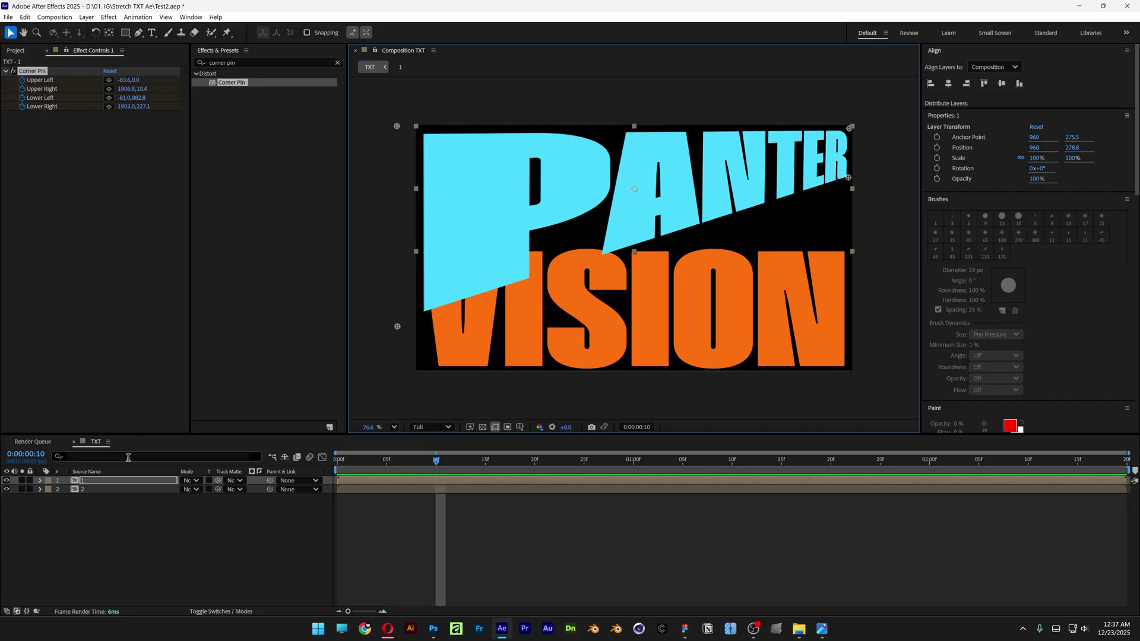
- Apply a keyframed Corner Pin to layer 2 and reshape VISION from a short V to a tall N, filling the space under PANTER
click(95, 490)
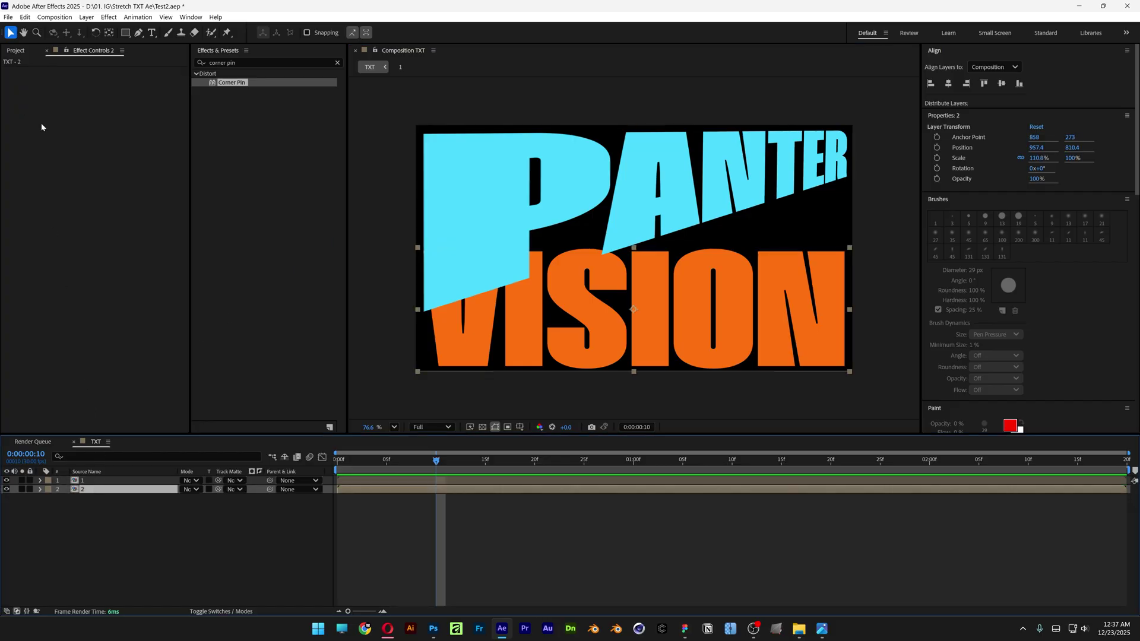
drag(231, 87, 115, 495)
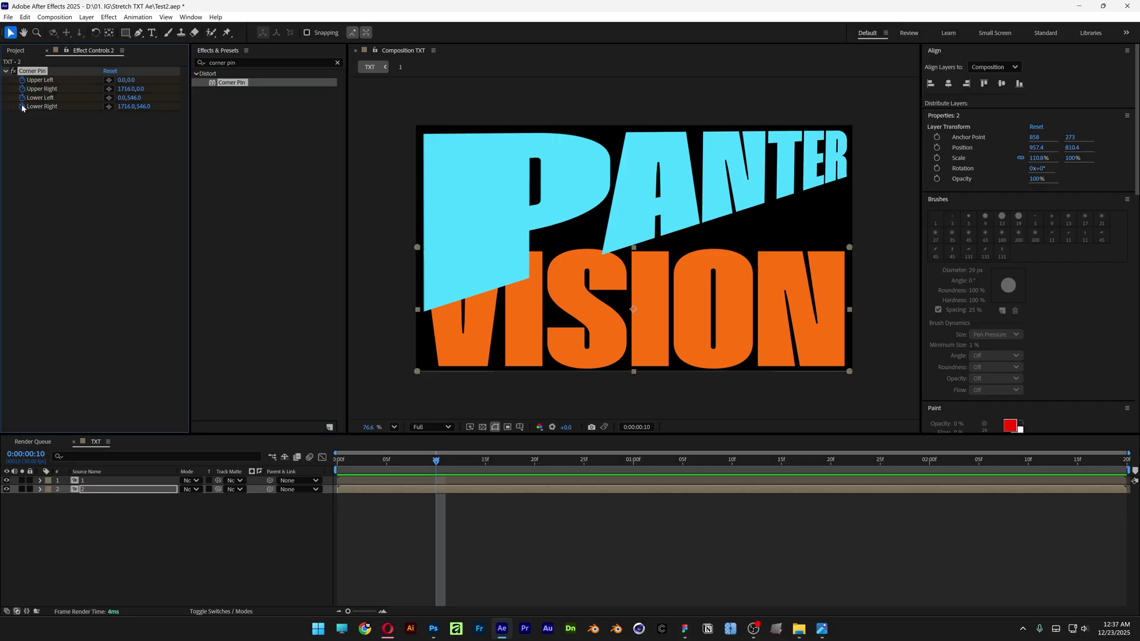
drag(417, 247, 419, 316)
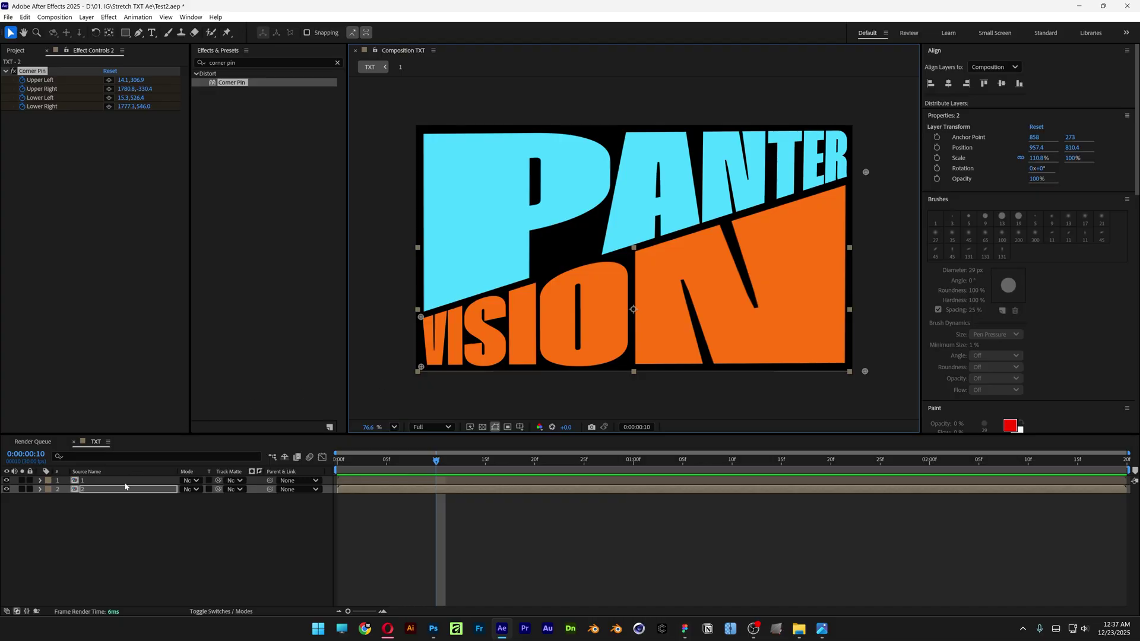
- Reveal the Corner Pin keyframes of both layers and set the current time to 0:00:01:00
key(ctrl+a)
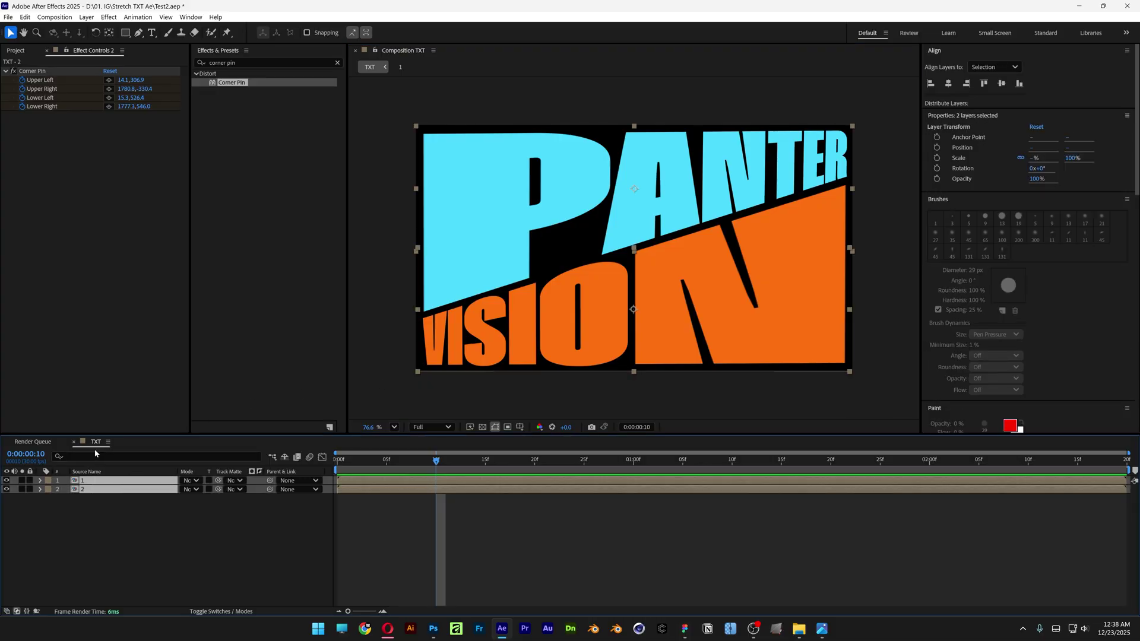
key(u)
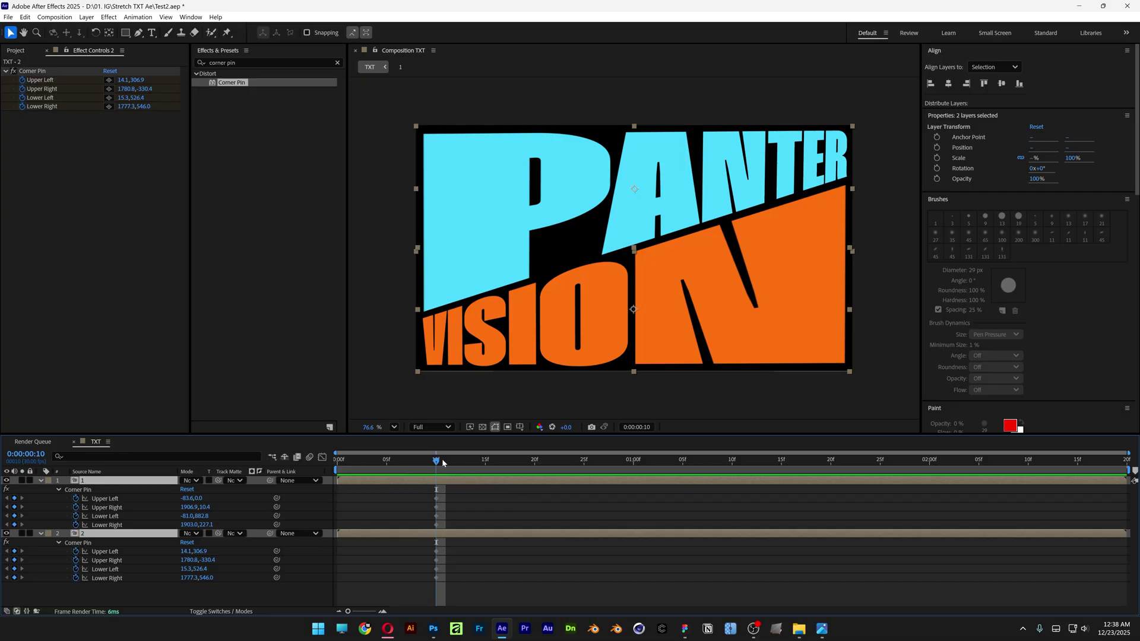
drag(442, 461, 633, 484)
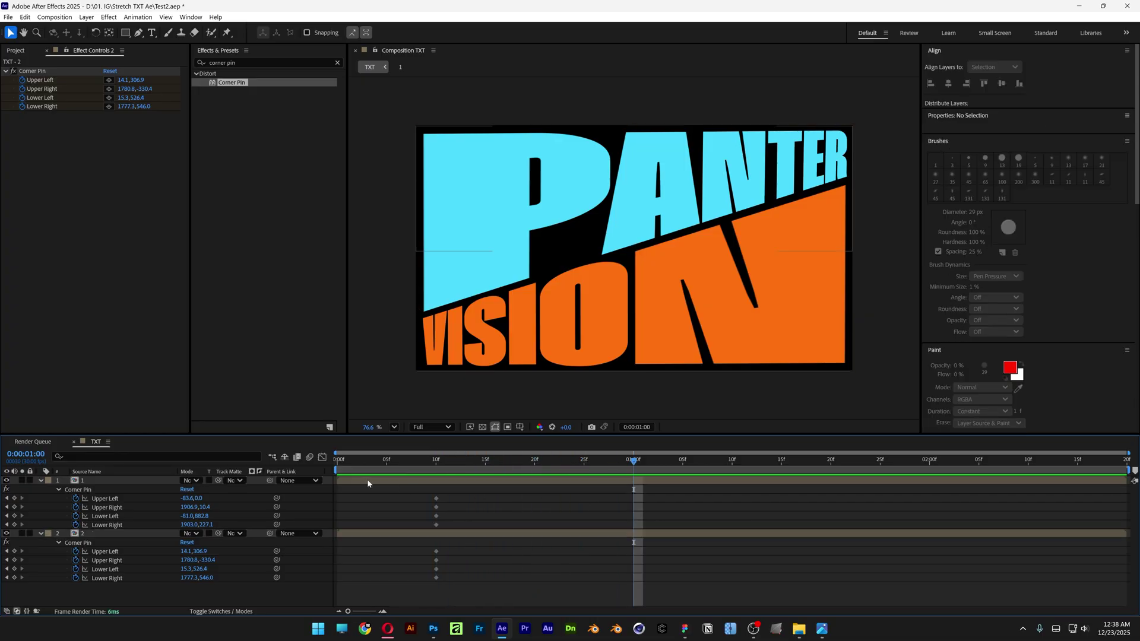
- Reverse PANTER's taper at 0:00:01:00 with corners at about 20,14; 2070,10; 21,200; and 2064,902, from a short P to a tall R
click(93, 481)
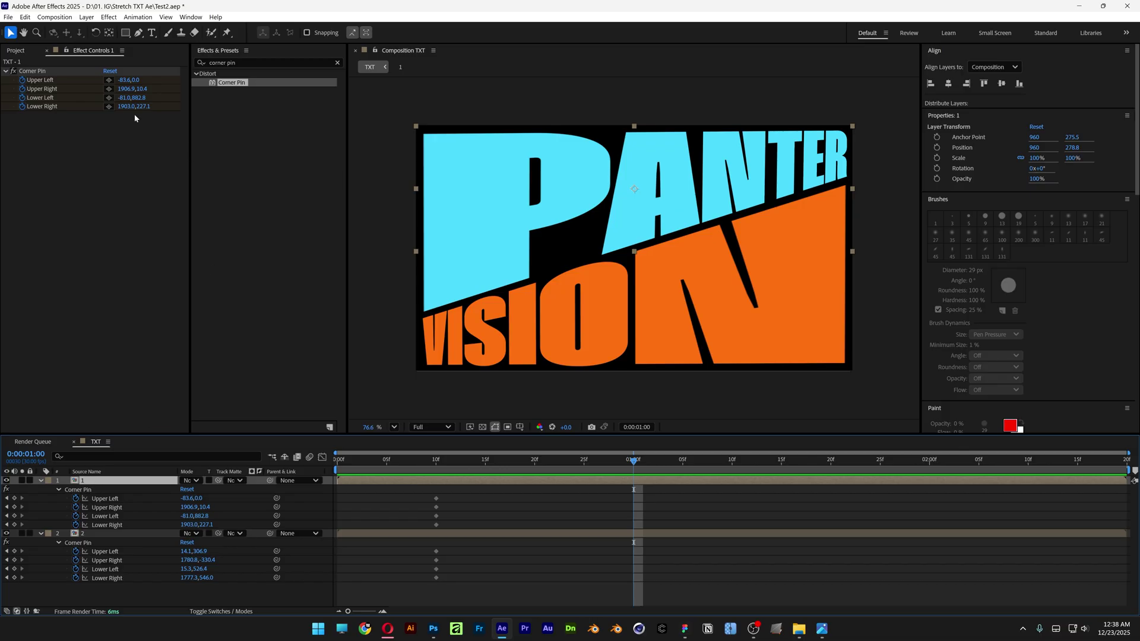
click(25, 71)
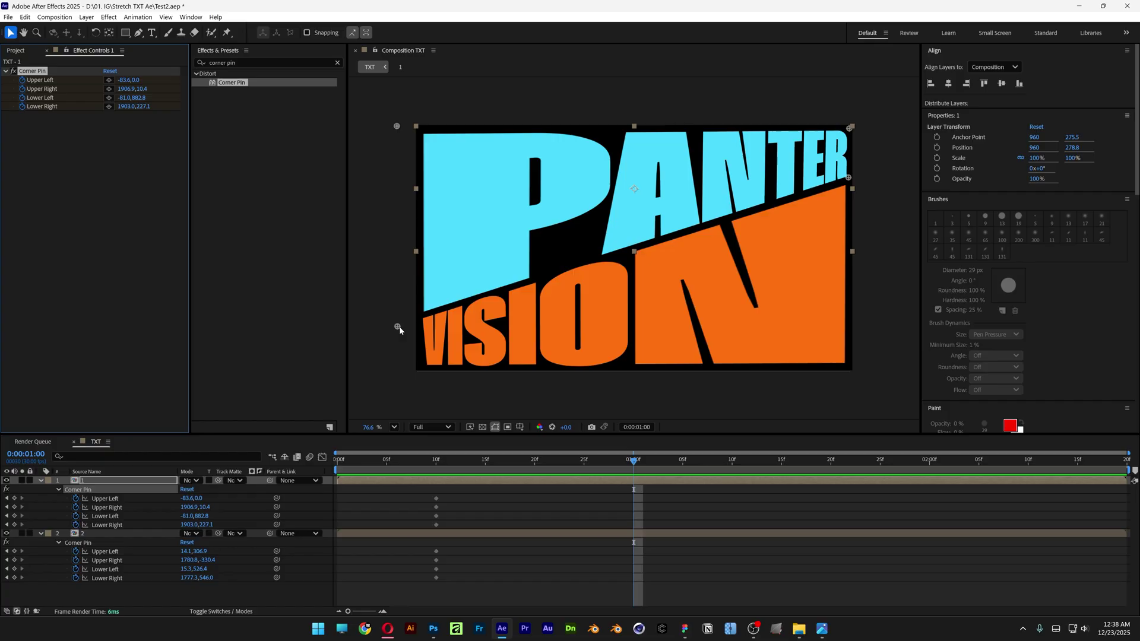
drag(399, 330, 411, 174)
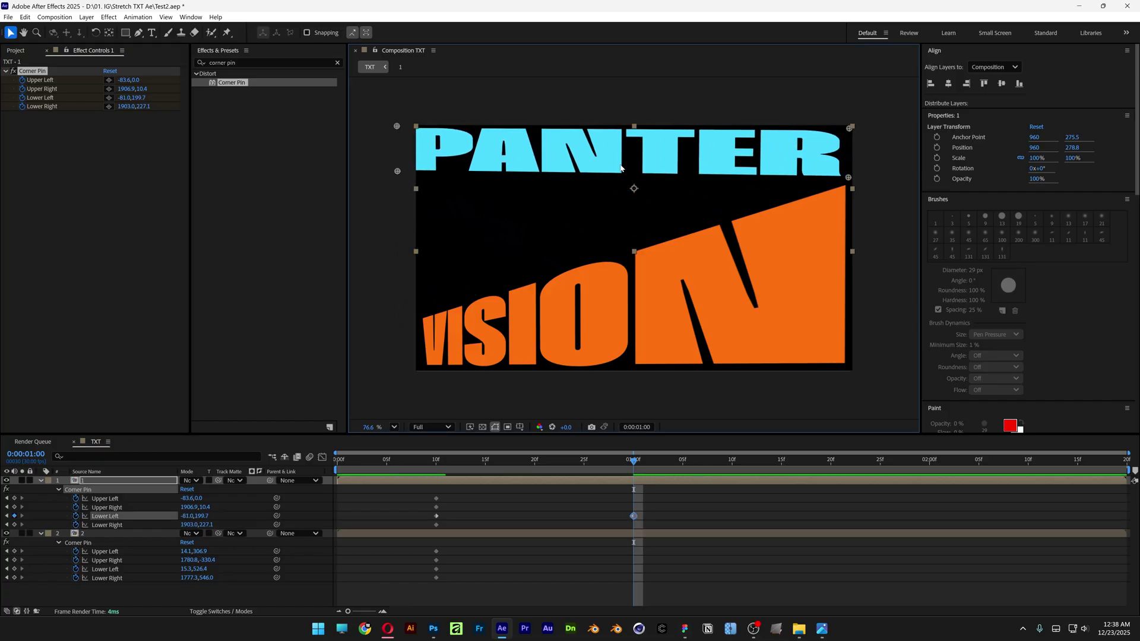
drag(849, 177, 879, 324)
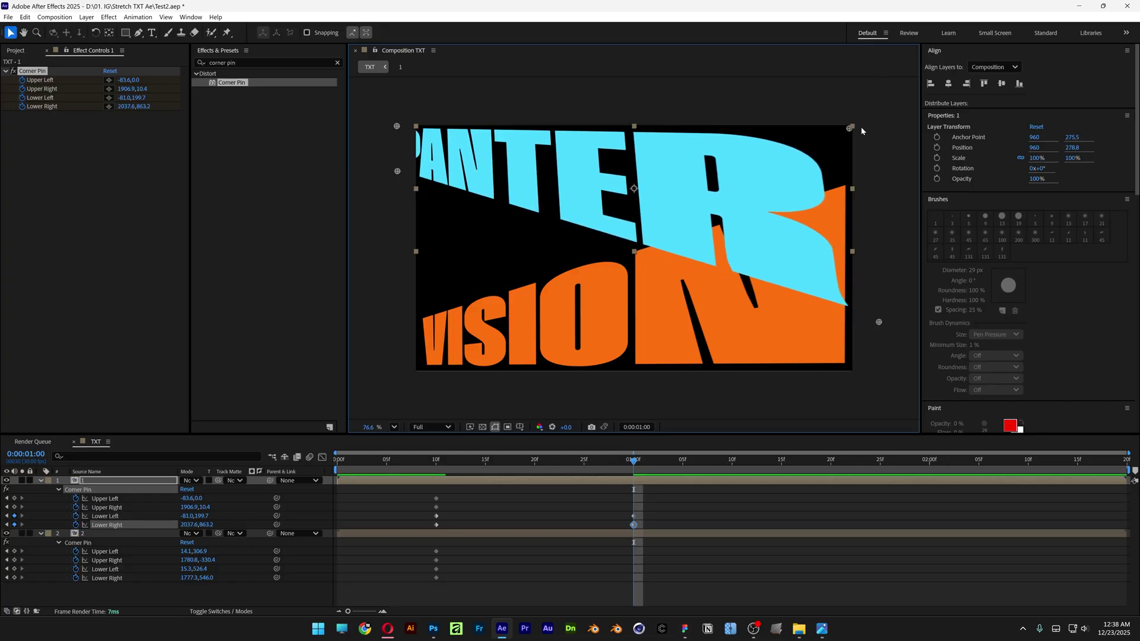
drag(861, 127, 885, 128)
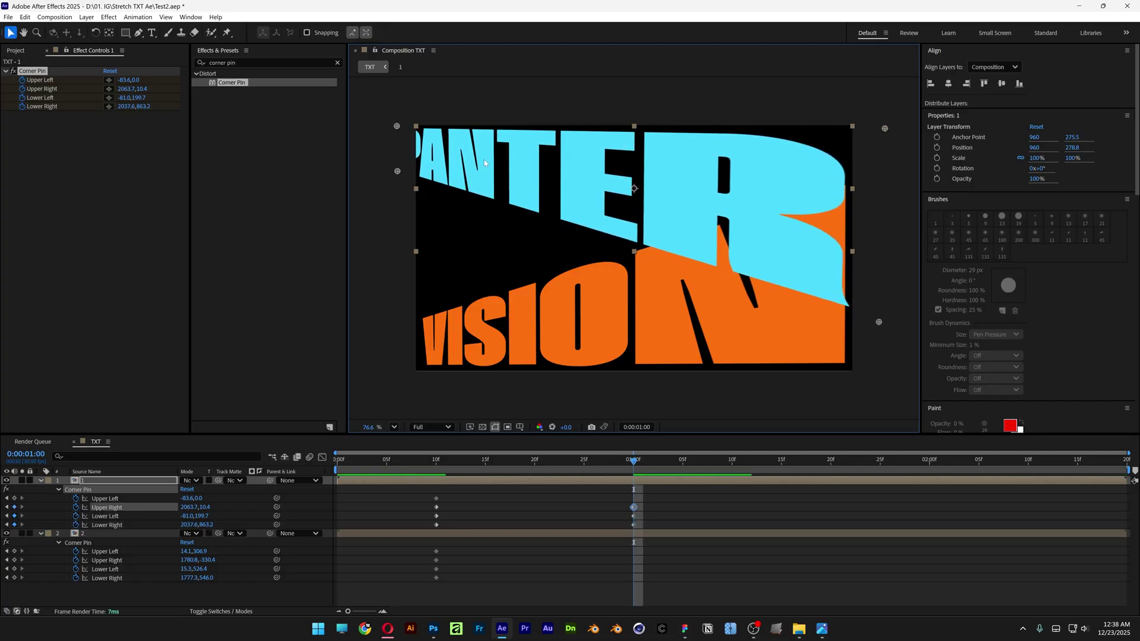
drag(397, 171, 421, 174)
drag(397, 126, 420, 129)
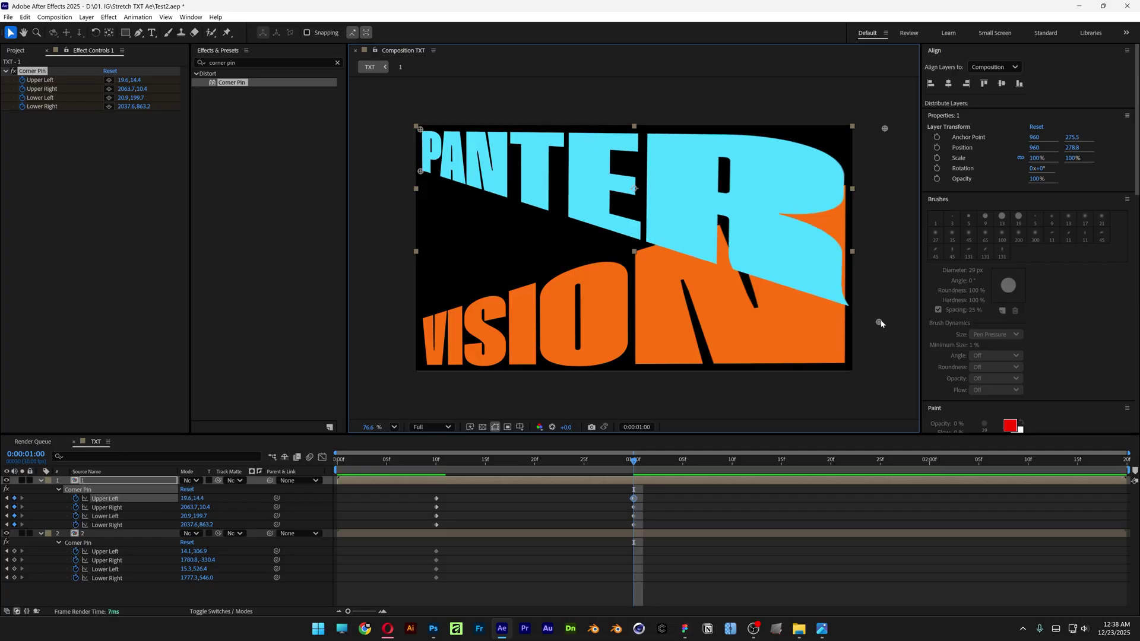
drag(880, 324, 885, 331)
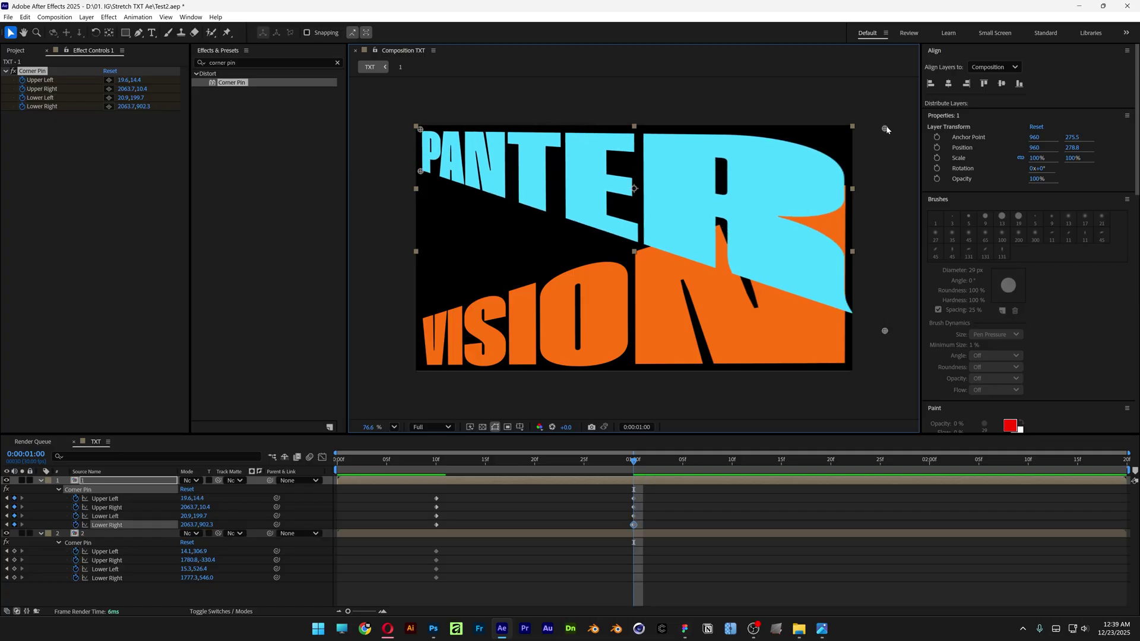
drag(887, 129, 890, 129)
- Reshape VISION at 0:00:01:00 from a tall V to a short N, with corners at about -86,-380; 1711,312; -134,537; and 1711,520
click(111, 538)
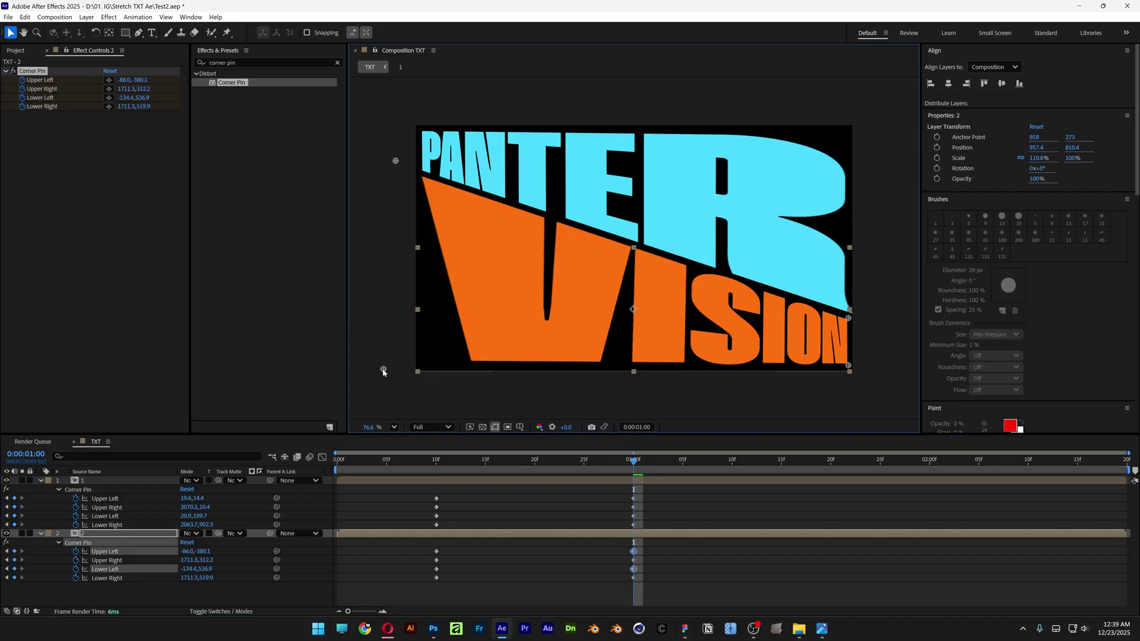
drag(384, 370, 384, 369)
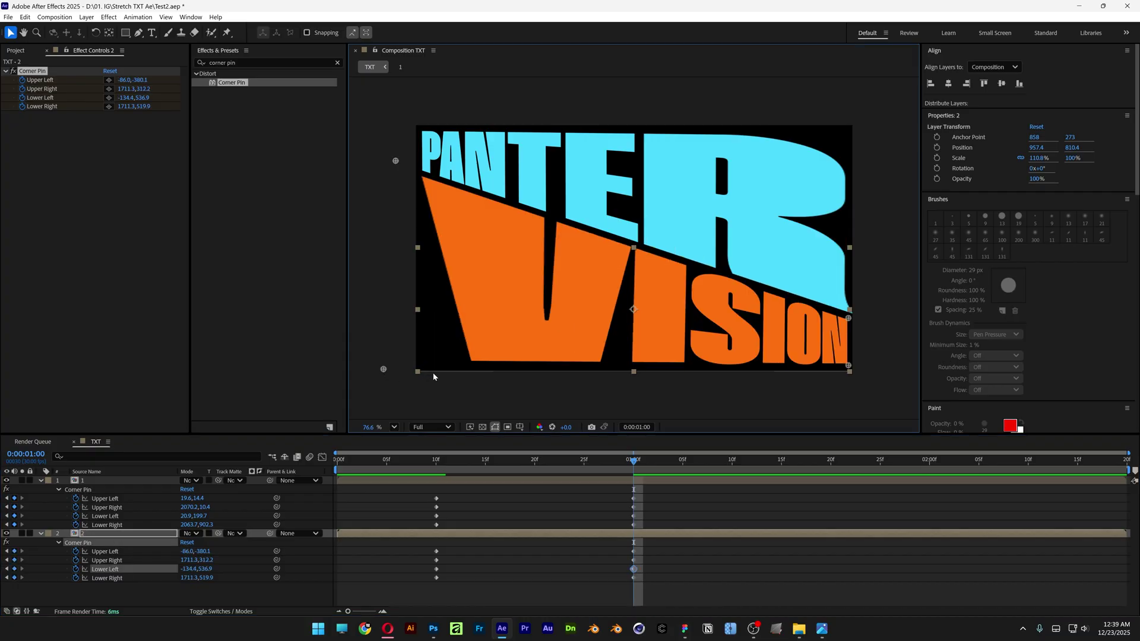
- At 0:00:00:13, lower VISION's upper-left Corner Pin point to about -0.9, 220.9 to widen the gap below PANTER
drag(623, 459, 465, 466)
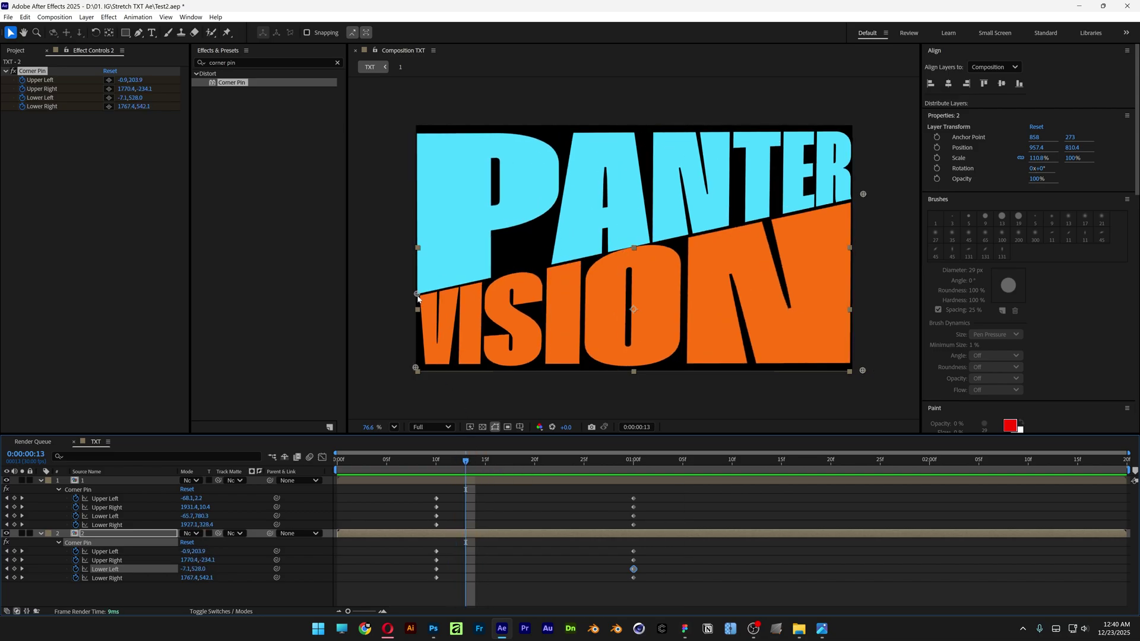
drag(417, 298, 418, 302)
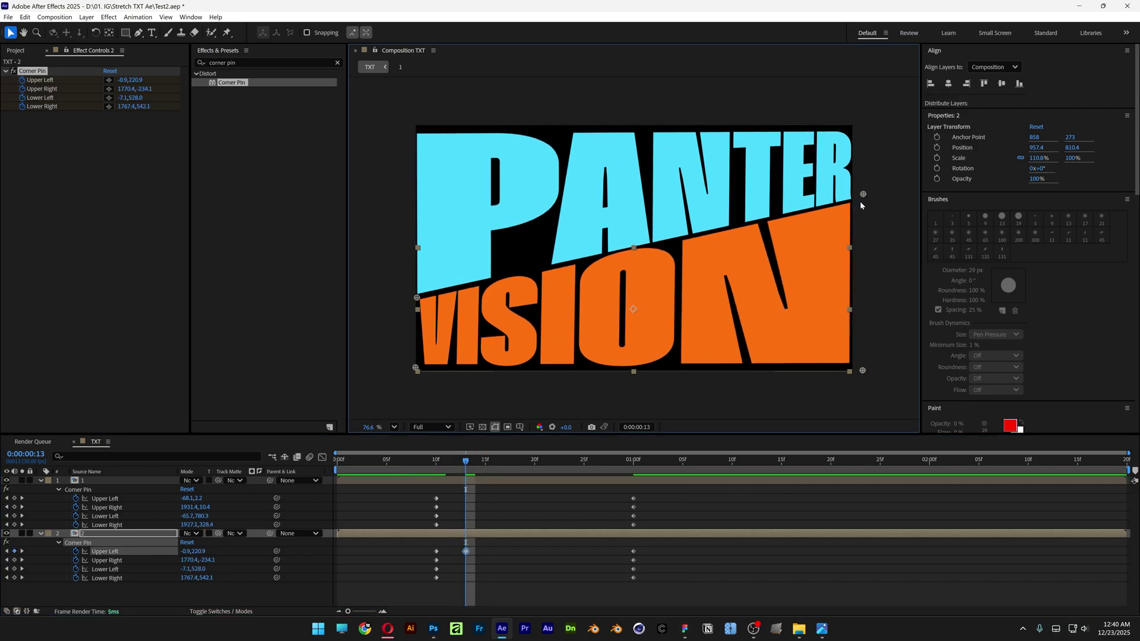
- Keyframe PANTER's Corner Pin at 0:00:00:15 so its lower edge follows VISION's, and preview the transition
drag(467, 463, 516, 464)
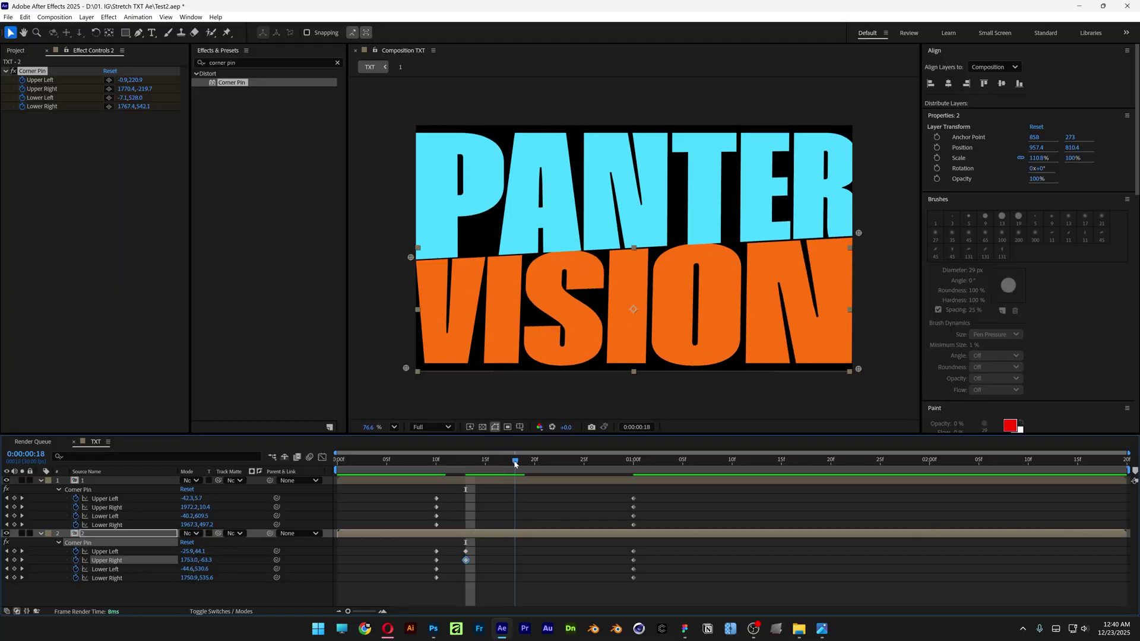
drag(403, 284, 404, 286)
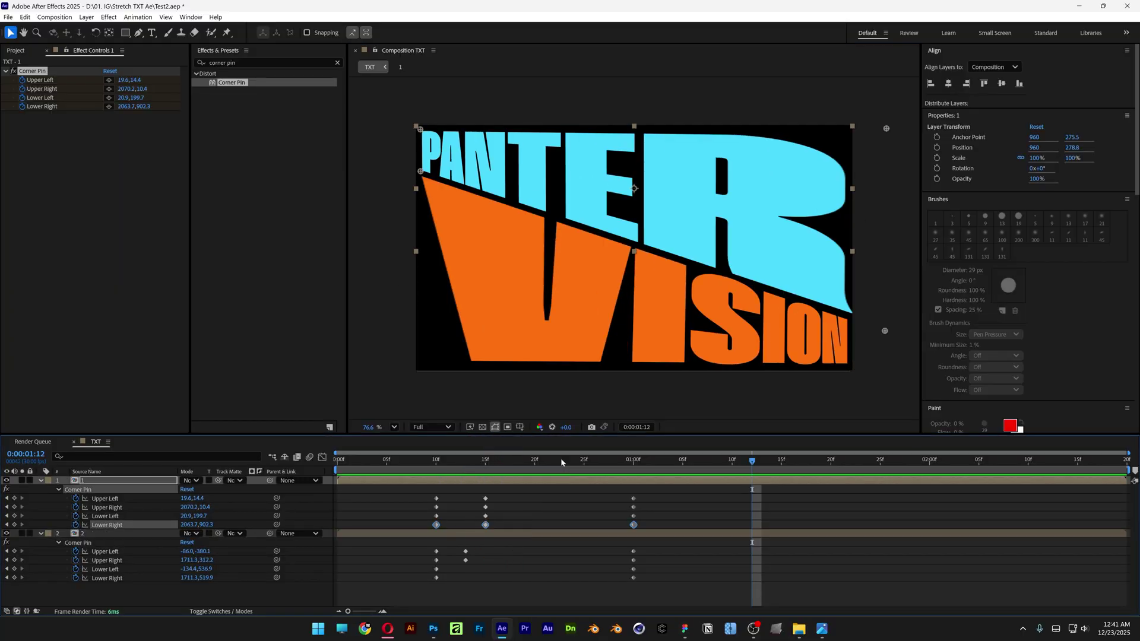
drag(561, 458, 389, 458)
key(space)
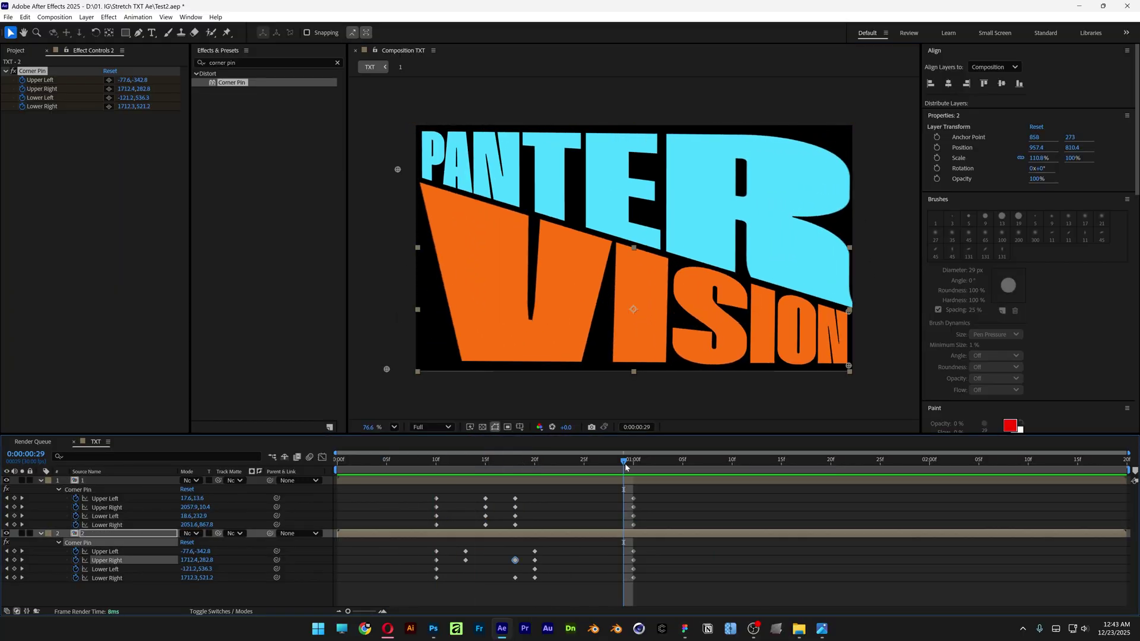
- Copy the Corner Pin keyframes of both words from 0:00:01:00 to 0:00:01:20 to hold the second pose
drag(628, 460, 830, 482)
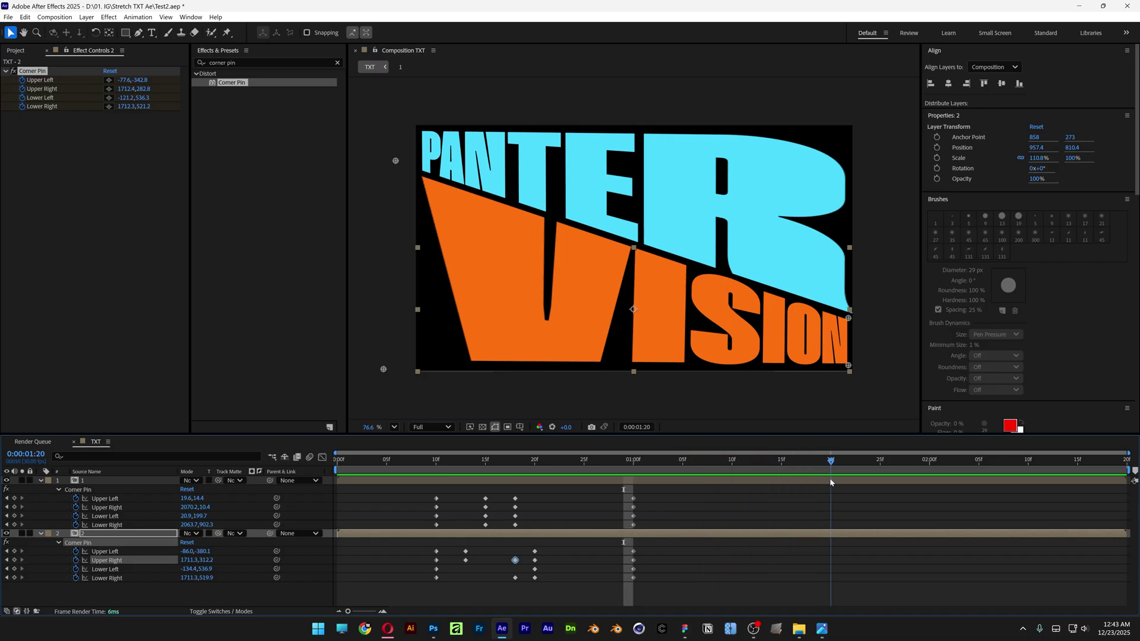
drag(649, 494, 632, 590)
key(ctrl+c)
key(ctrl+v)
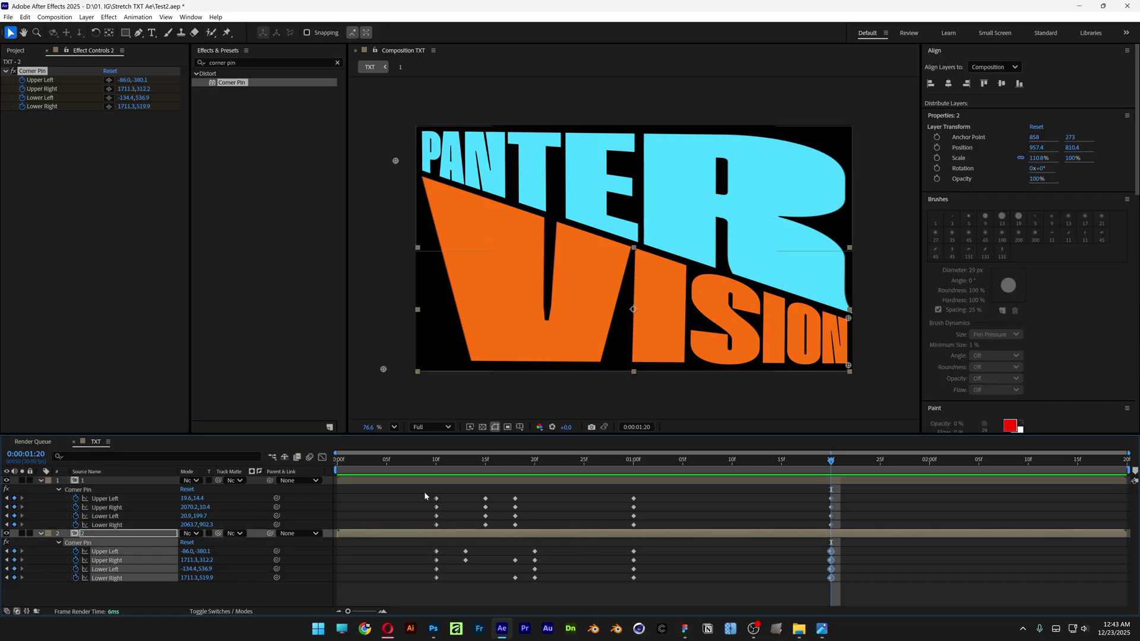
- Copy the Corner Pin keyframes of PANTER and VISION from 0:00:00:10 to 0:00:02:10 and check the return transition
drag(424, 495, 443, 532)
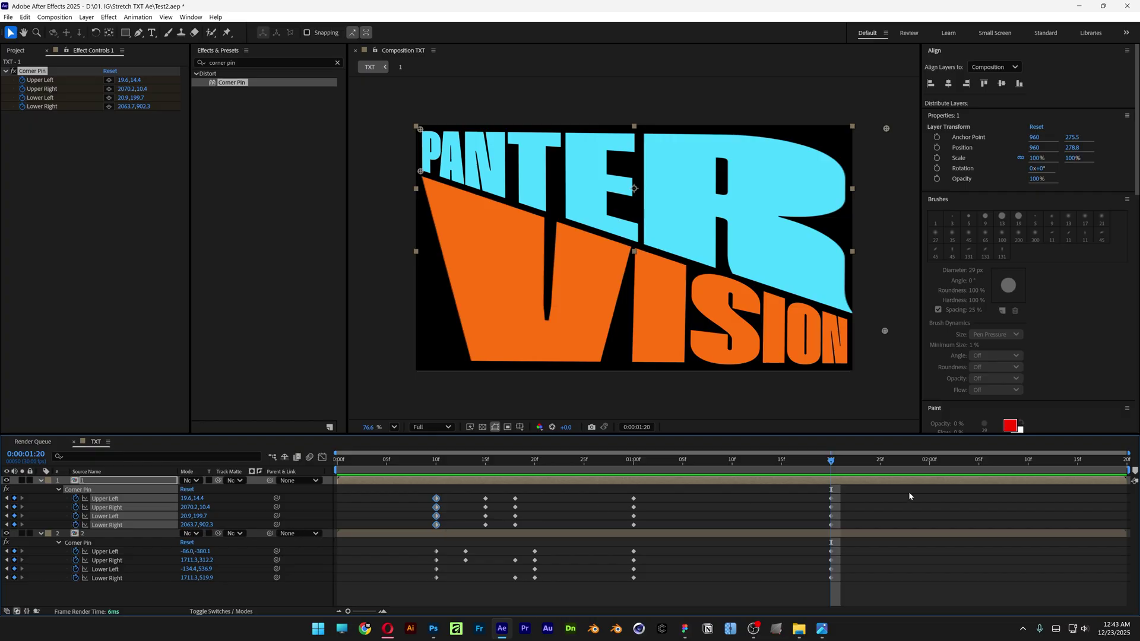
click(1030, 461)
key(ctrl+v)
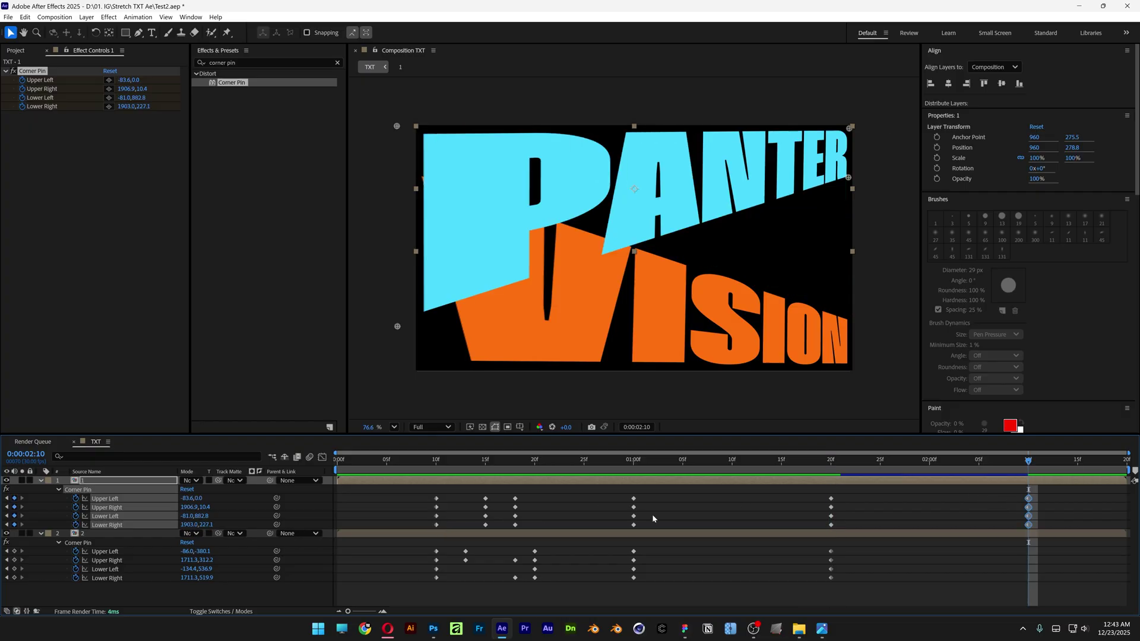
drag(421, 542, 440, 579)
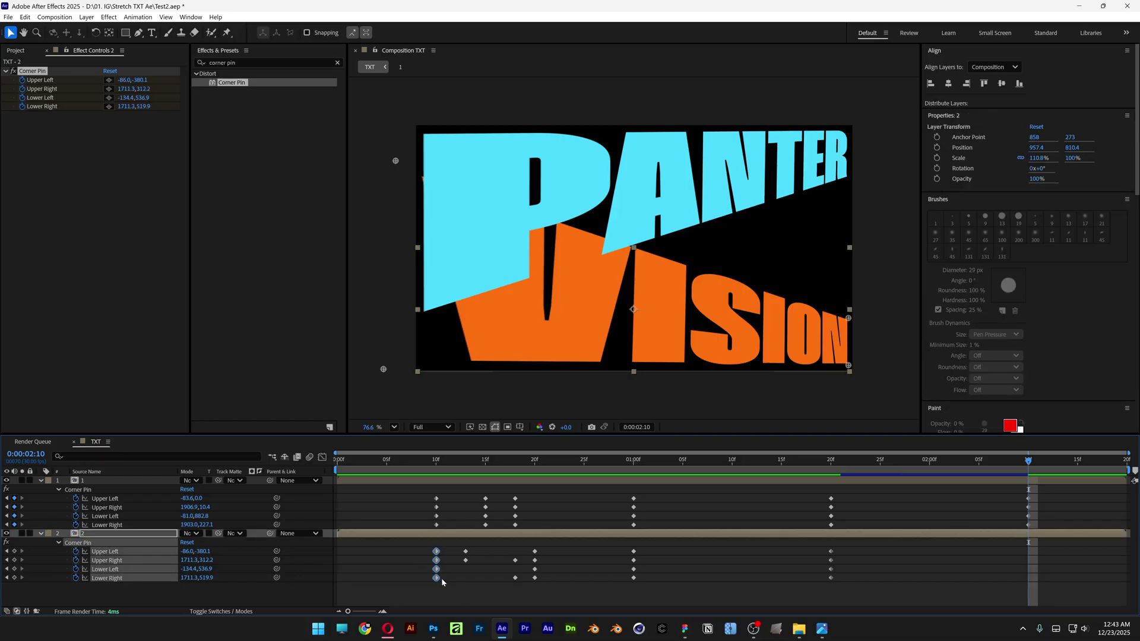
key(ctrl+v)
drag(845, 461, 989, 462)
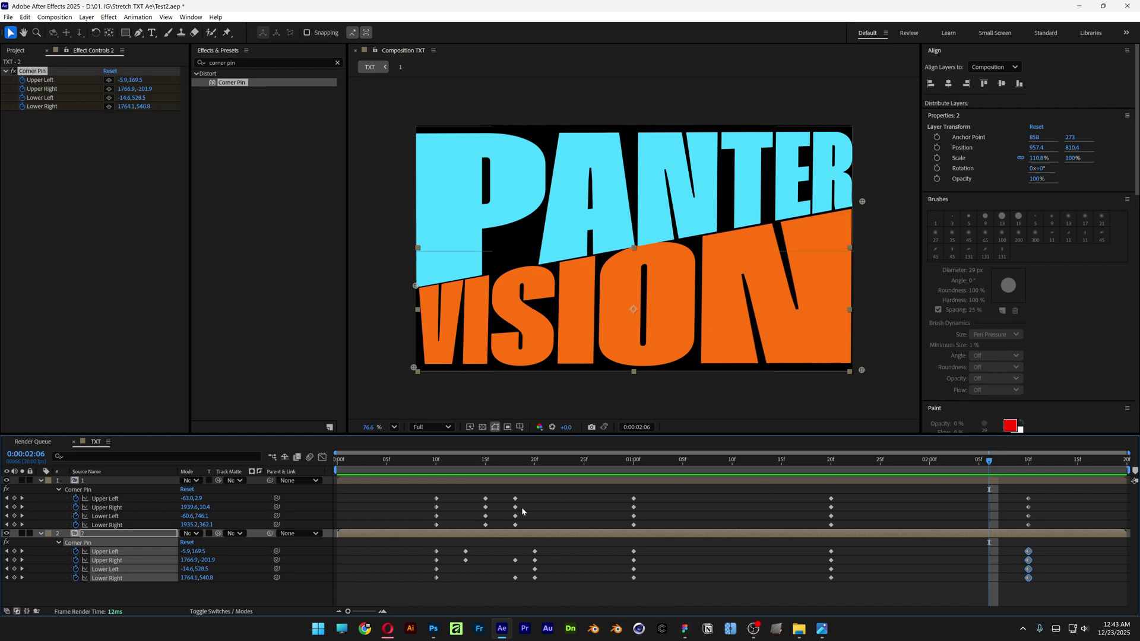
- Copy PANTER's in-between Corner Pin keyframes at 0:00:00:15 and 0:00:00:18 into the return transition, starting at 0:00:01:25
drag(526, 494, 478, 529)
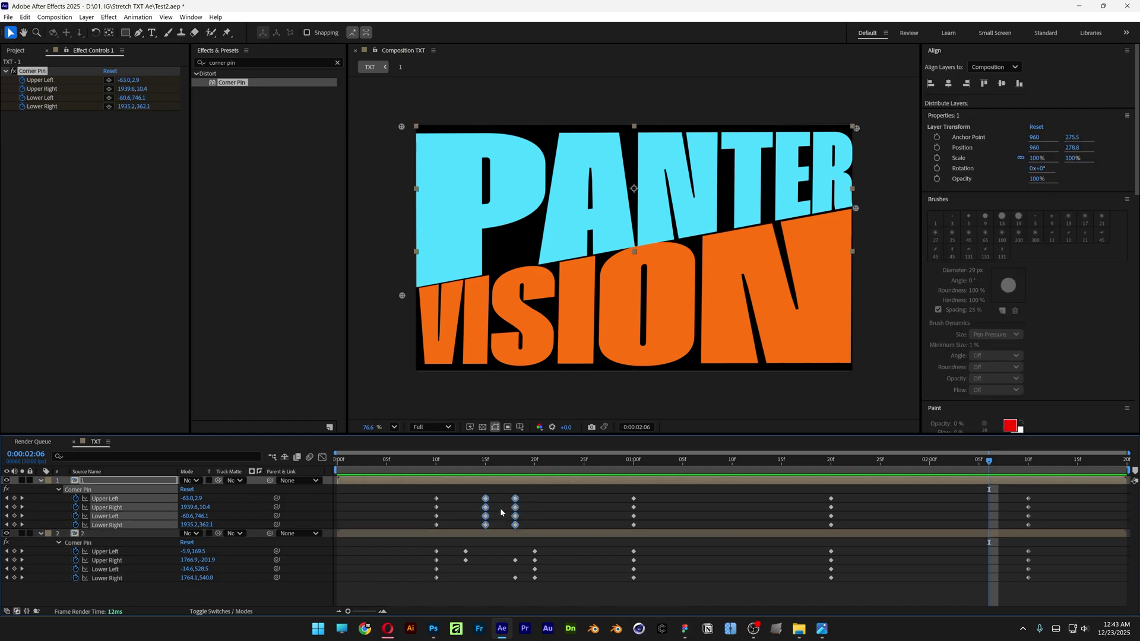
click(881, 466)
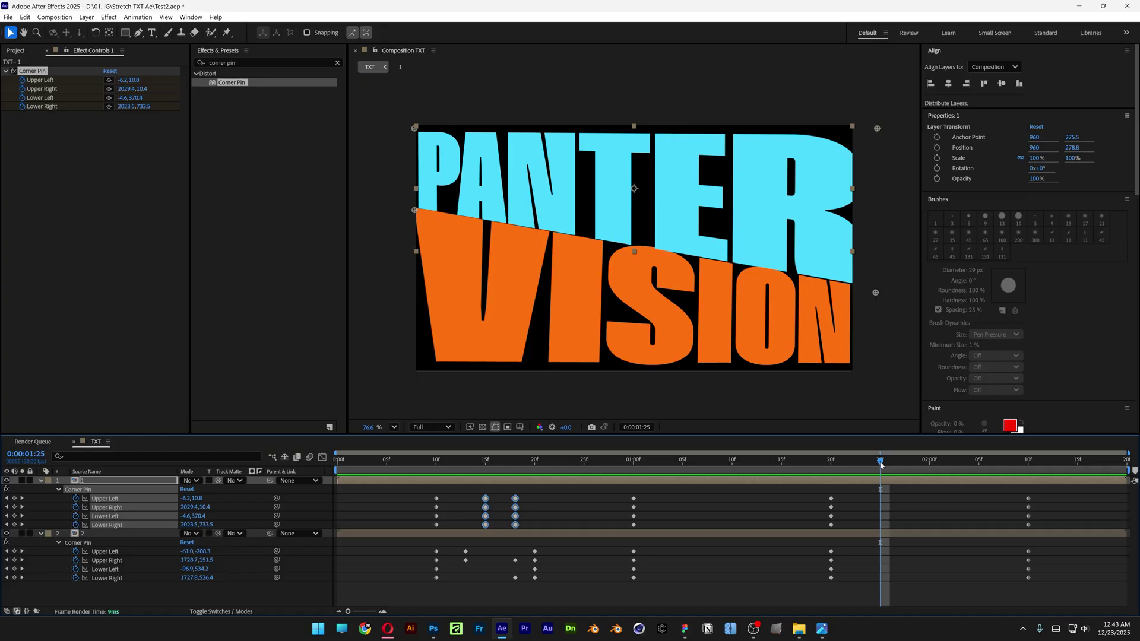
key(ctrl+v)
drag(942, 493, 879, 528)
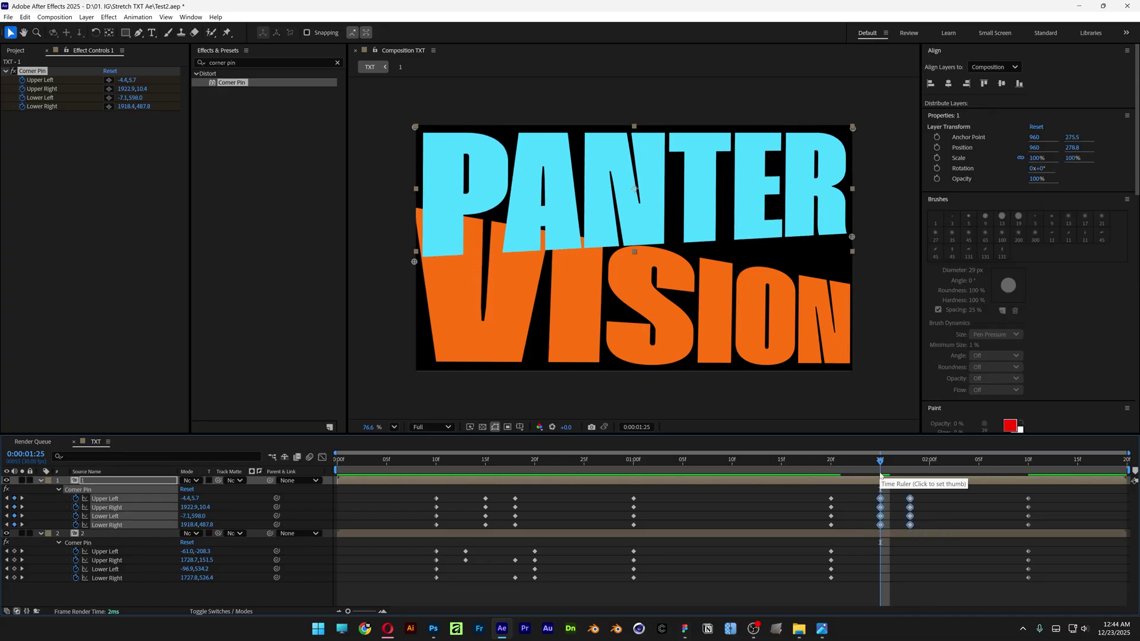
- Copy VISION's upper-left and upper-right Corner Pin keyframes from 0:00:00:13 to 0:00:02:00
drag(481, 545, 460, 569)
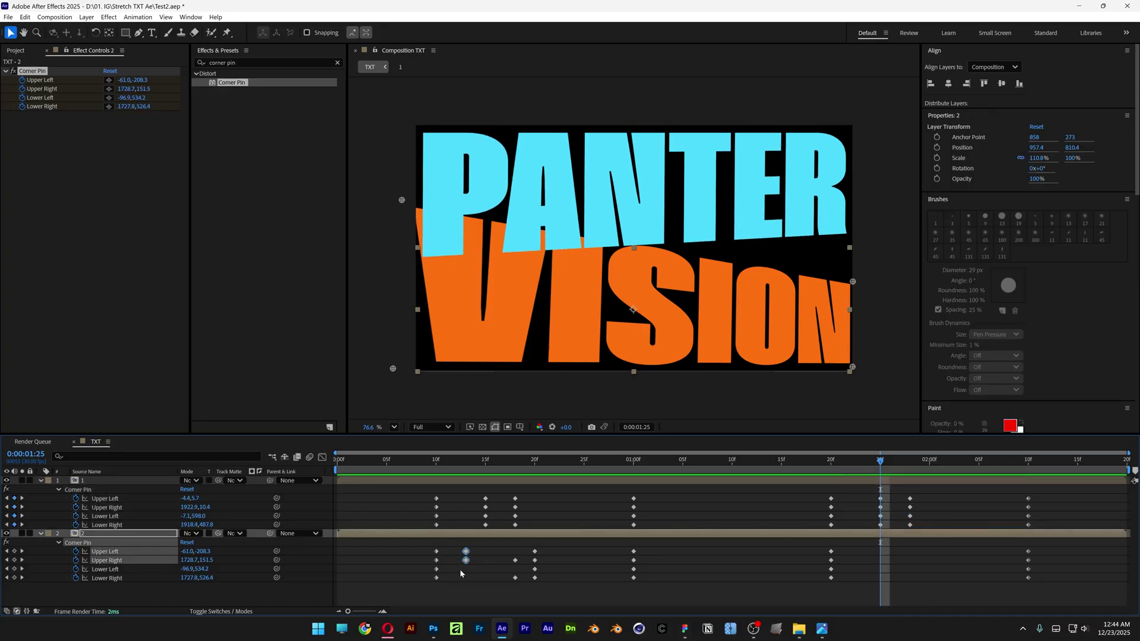
click(858, 461)
key(ctrl+c)
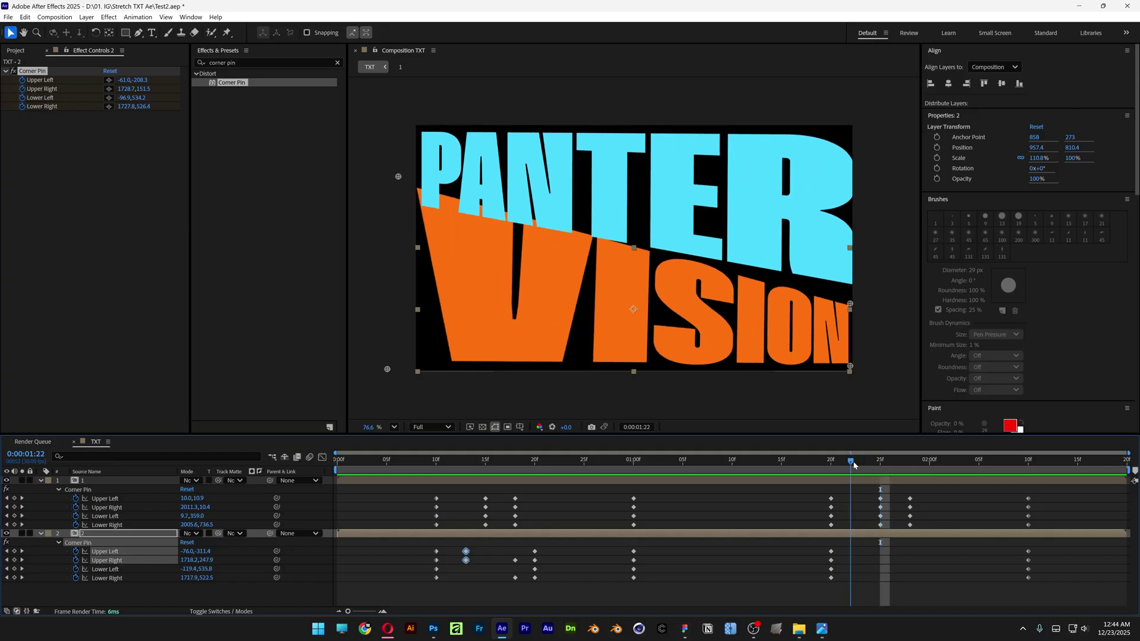
key(ctrl+v)
drag(862, 554, 933, 555)
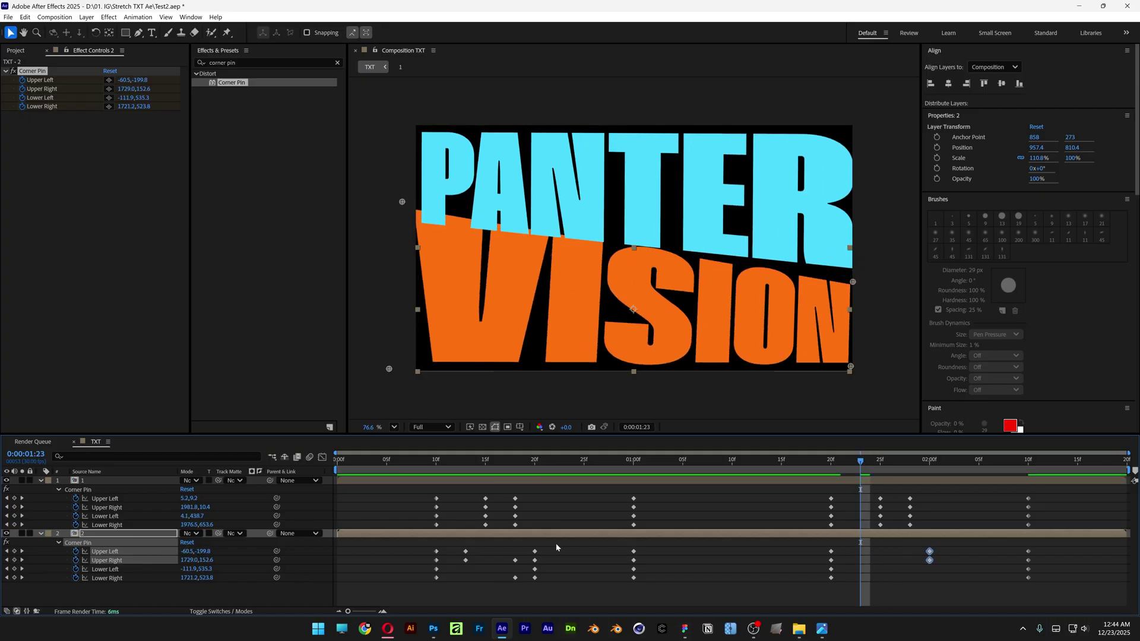
- Copy VISION's keyframes at 0:00:00:18 and 0:00:00:20 into the return transition in swapped order, at 0:00:01:26 and 0:00:01:24
drag(556, 546, 506, 592)
key(ctrl+c)
key(ctrl+v)
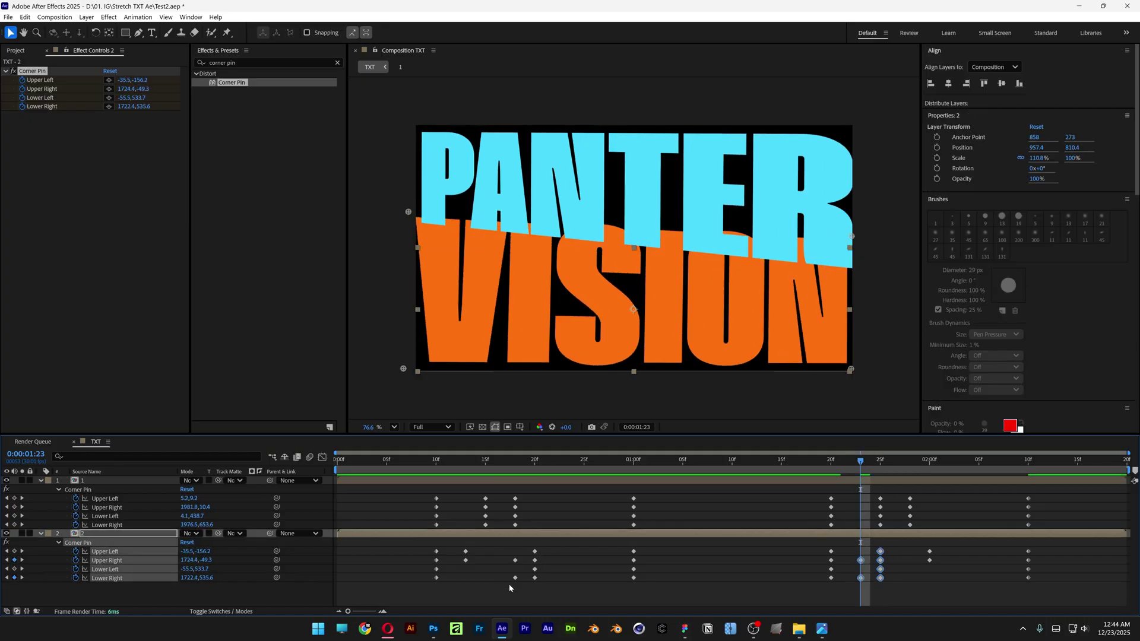
mouse_move(880, 578)
mouse_down()
mouse_move(861, 579)
mouse_move(881, 561)
mouse_up()
click(881, 461)
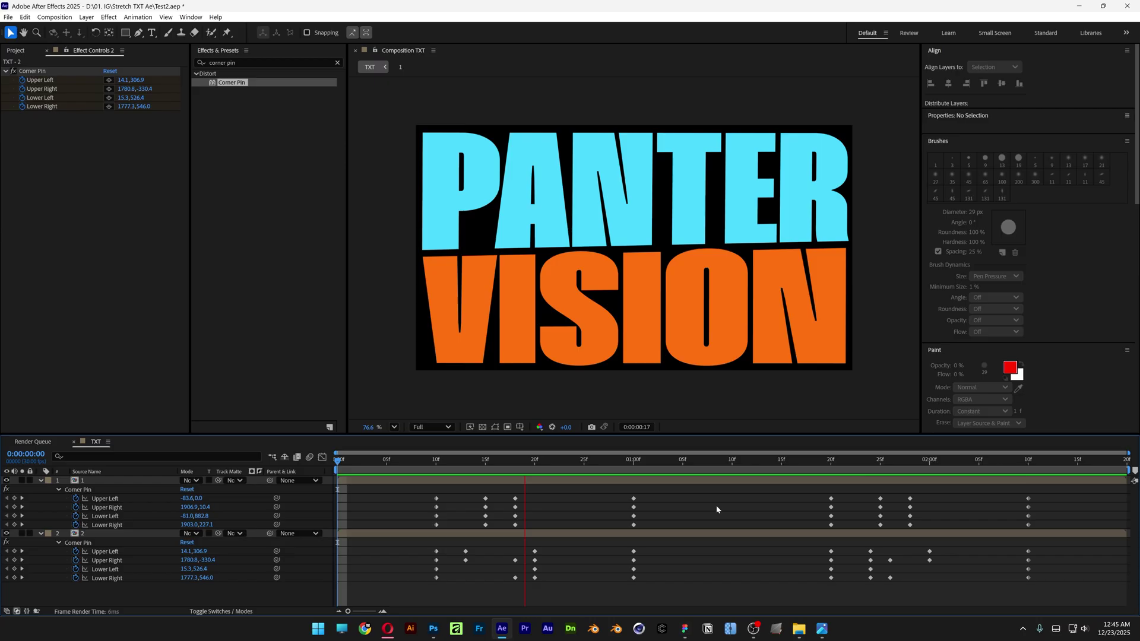
- Apply Easy Ease to both words' Corner Pin keyframes at 0:00:01:00 and preview the motion
drag(665, 485, 597, 608)
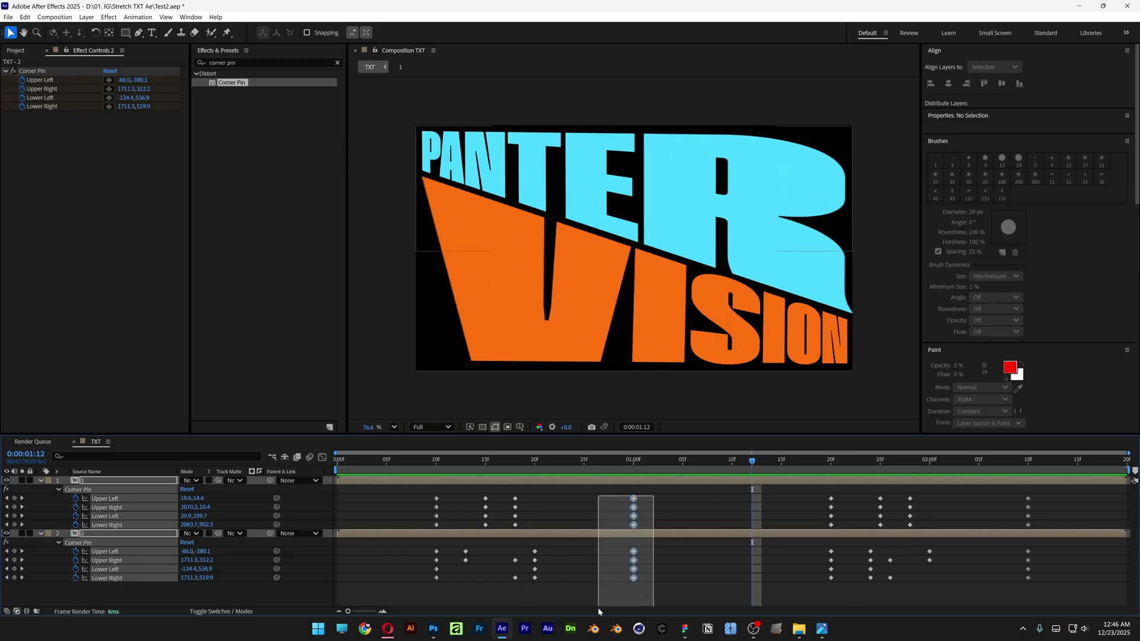
right_click(634, 577)
mouse_move(670, 573)
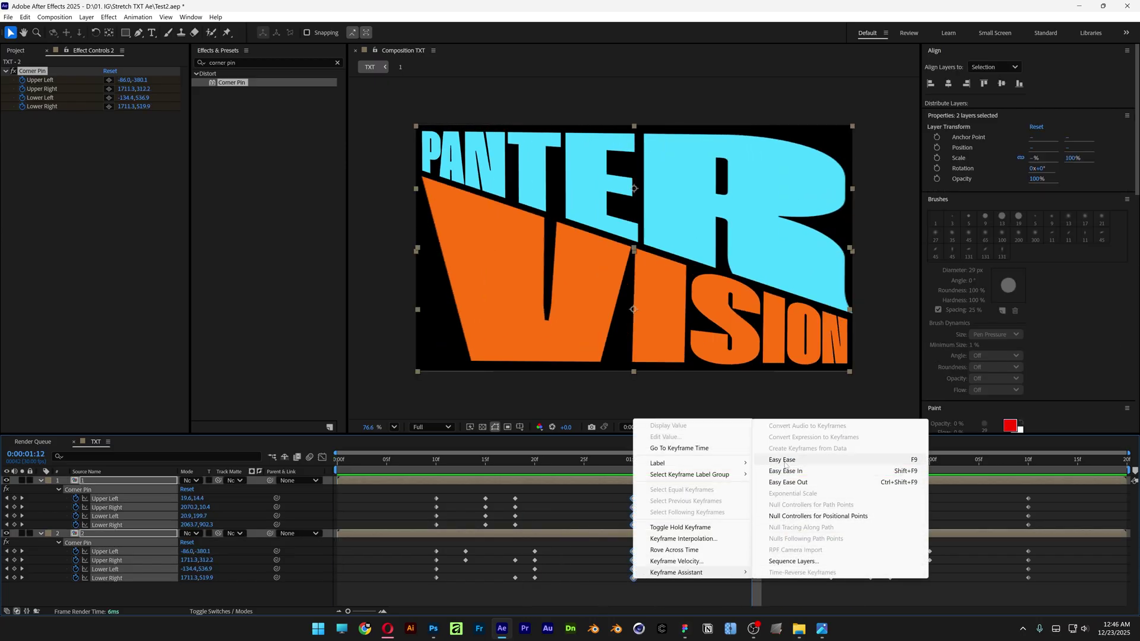
click(831, 459)
key(space)
key(space)
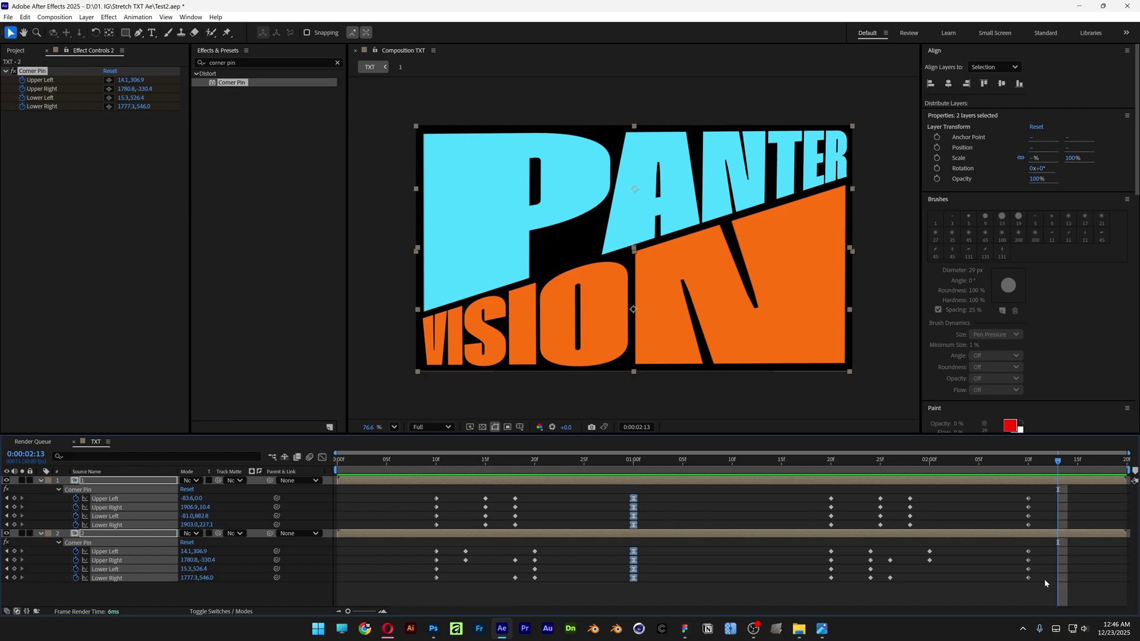
- Apply Easy Ease to both words' final Corner Pin keyframes at 0:00:02:10
drag(1045, 579, 1025, 500)
mouse_move(1049, 492)
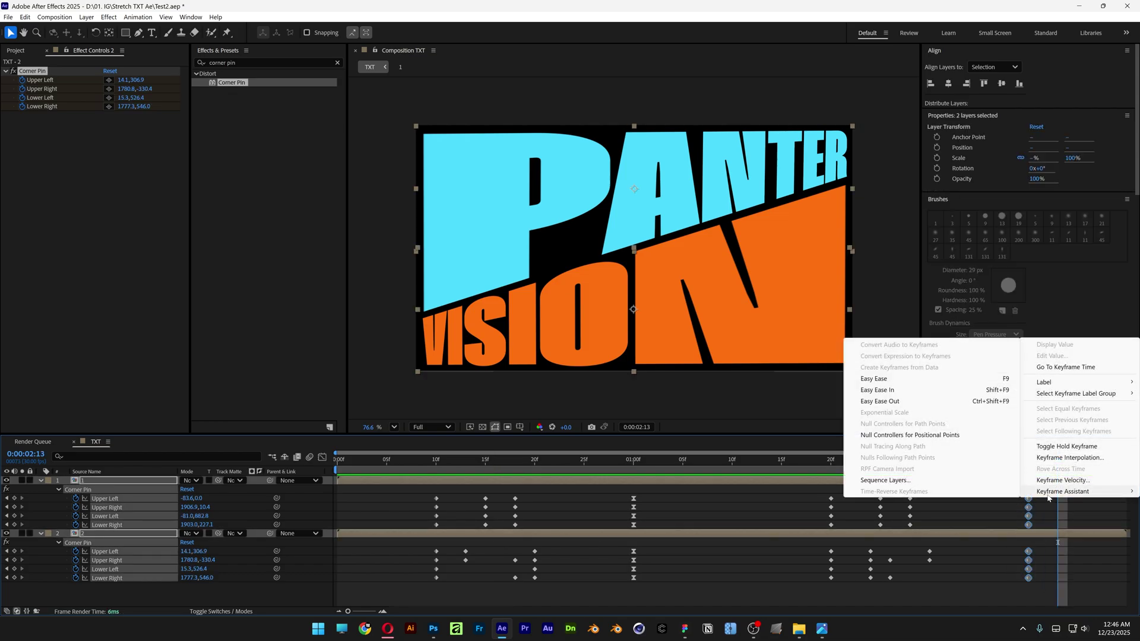
click(884, 380)
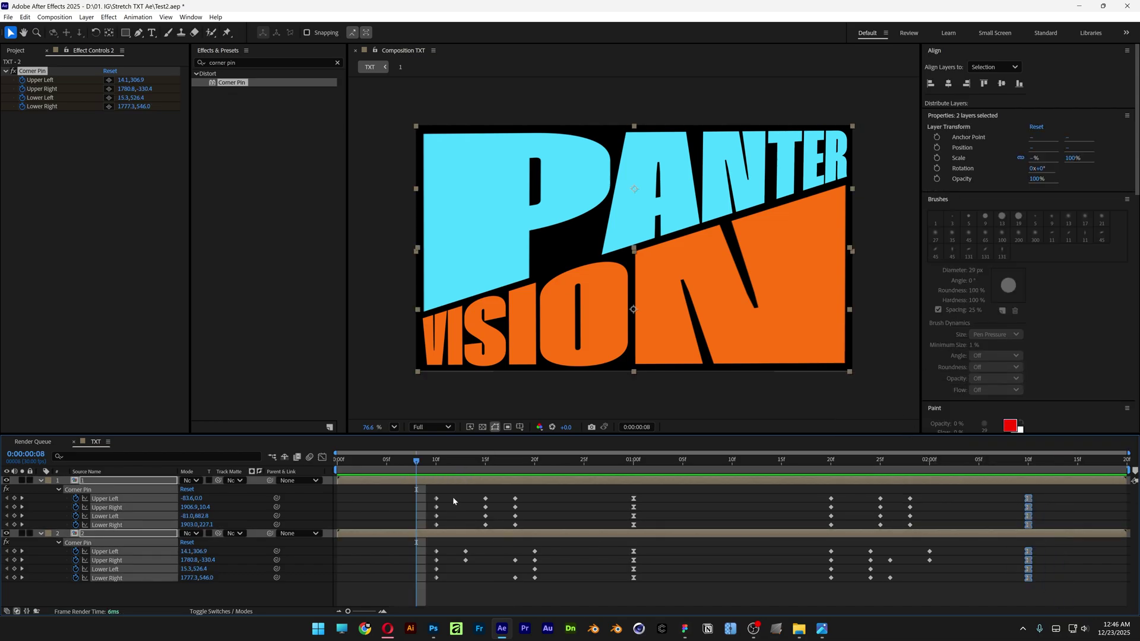
- Apply Easy Ease to both words' Corner Pin keyframes at 0:00:00:10 and 0:00:01:20, and preview the animation
drag(453, 495, 425, 587)
drag(823, 495, 841, 588)
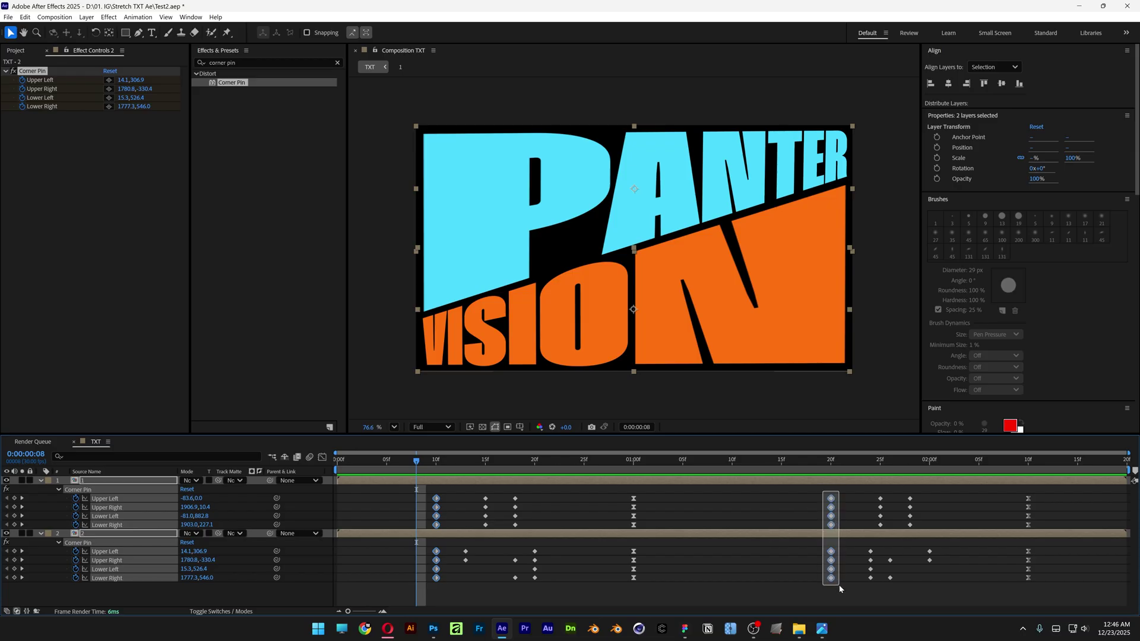
right_click(831, 578)
mouse_move(891, 570)
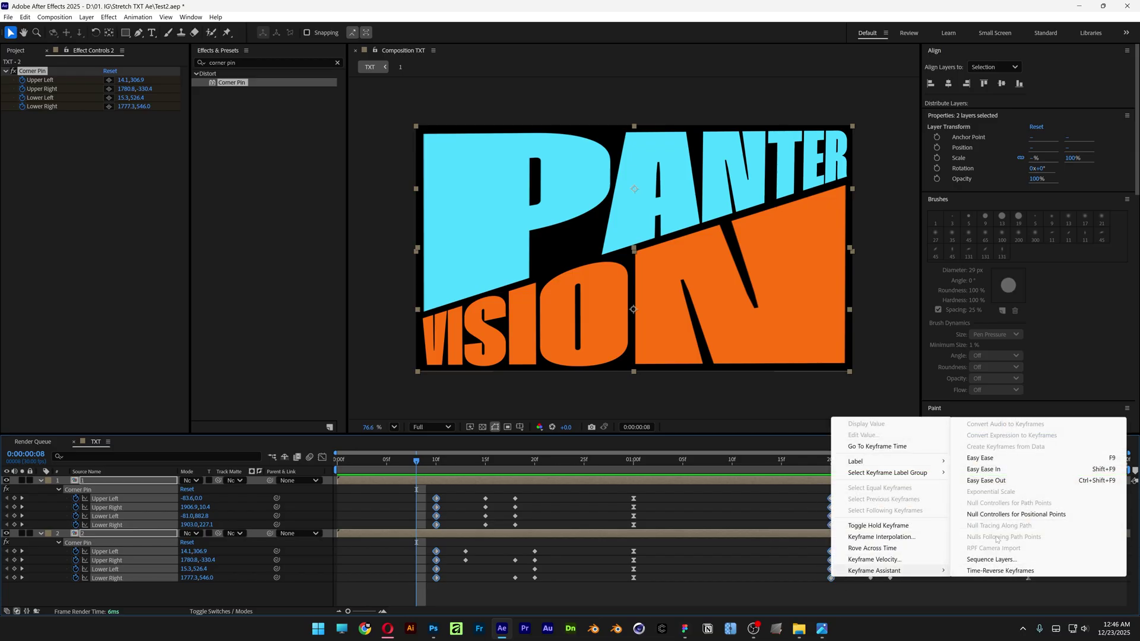
click(980, 458)
click(599, 519)
key(space)
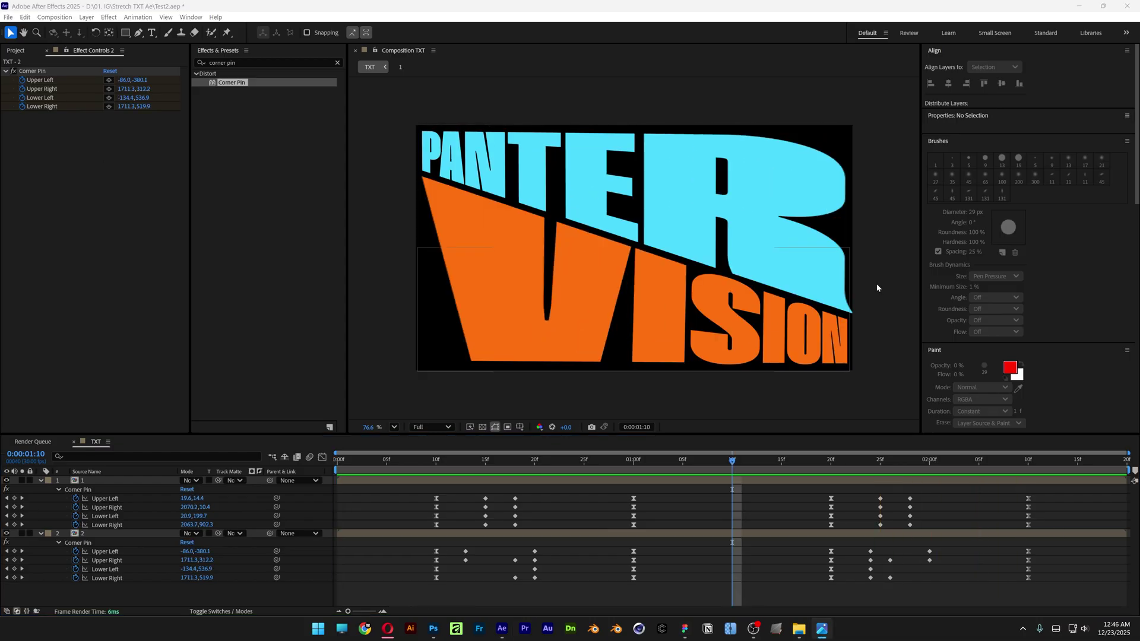
- Add an adjustment layer above the two words and rename it FX
click(806, 4)
right_click(243, 598)
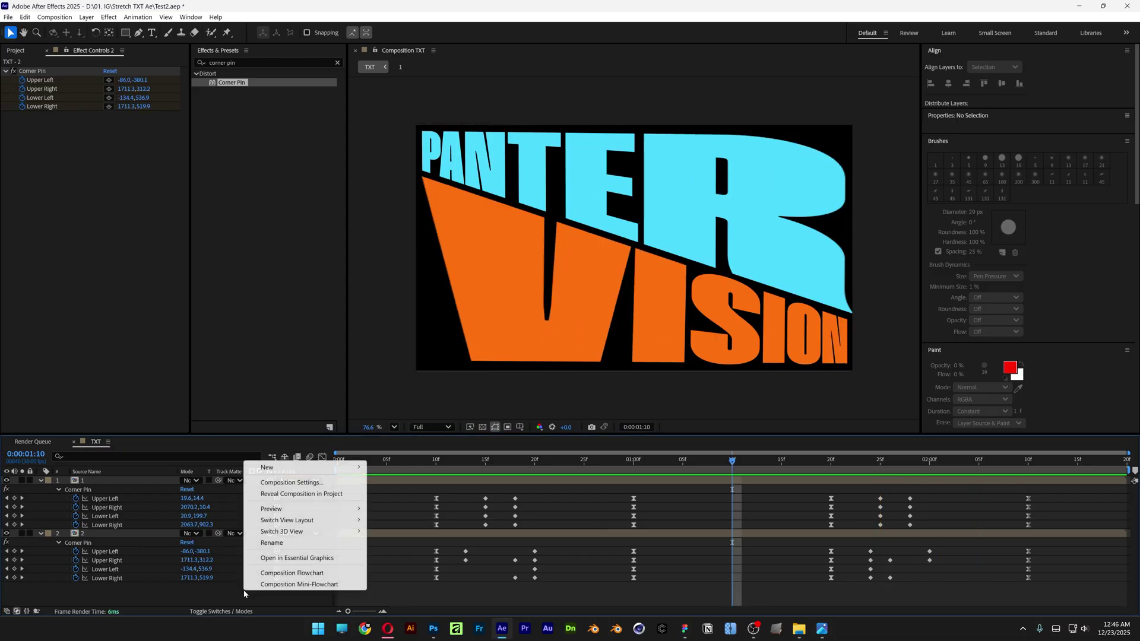
mouse_move(322, 467)
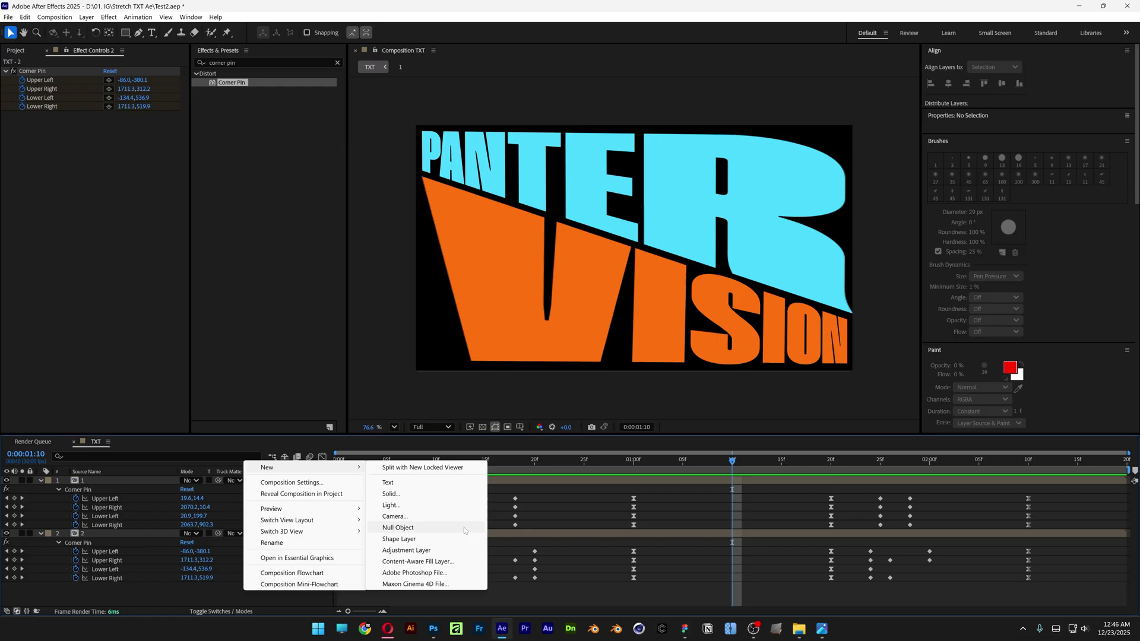
click(415, 550)
right_click(123, 481)
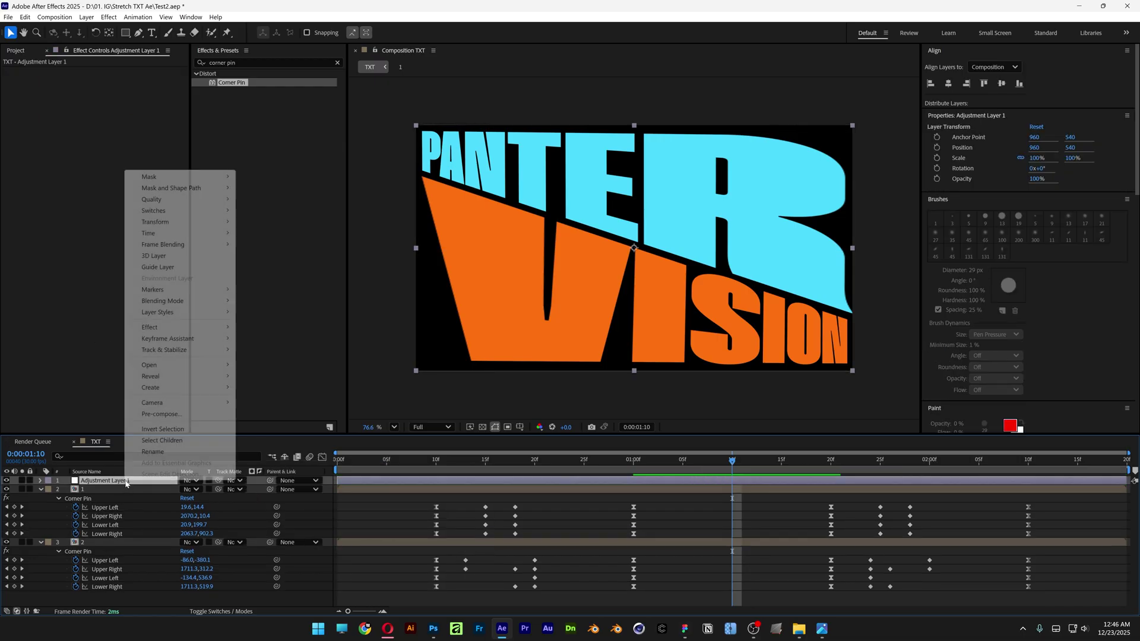
click(138, 270)
text(FX)
key(Return)
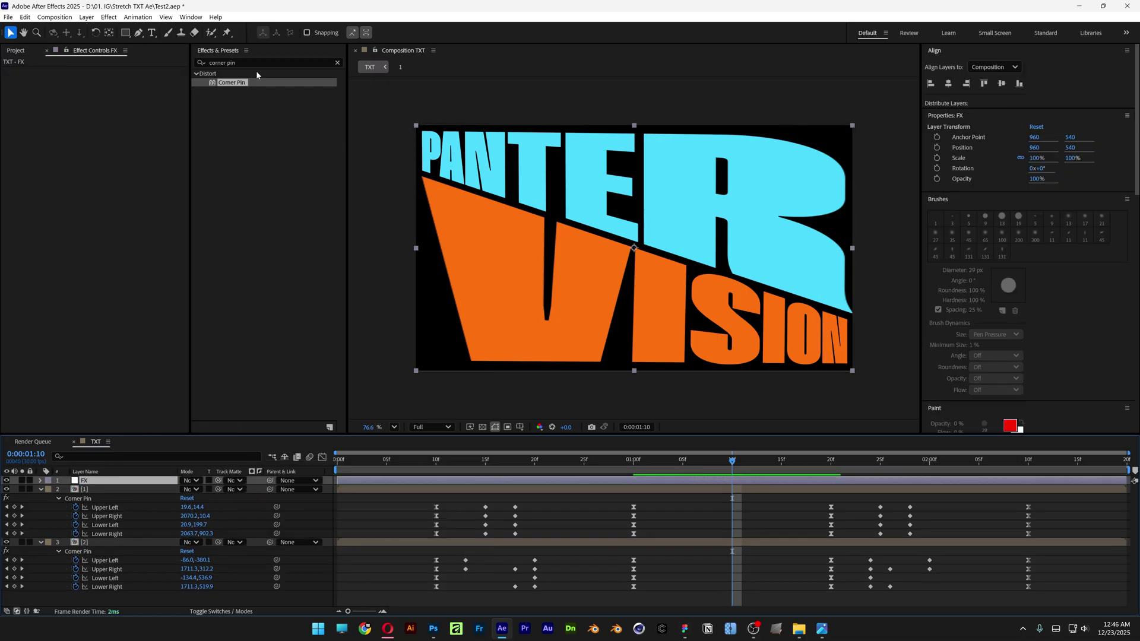
- Apply Bevel Alpha to the FX layer with an Edge Thickness of 30 and a Light Angle of about 48°
drag(256, 83, 142, 58)
text(bevel alpha)
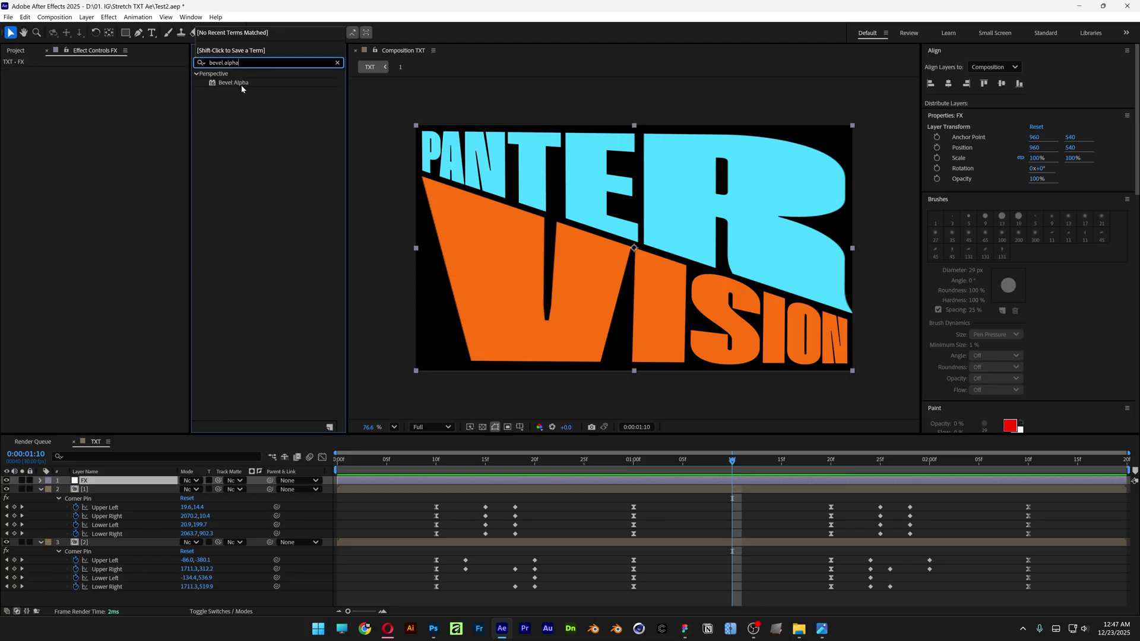
drag(242, 88, 98, 362)
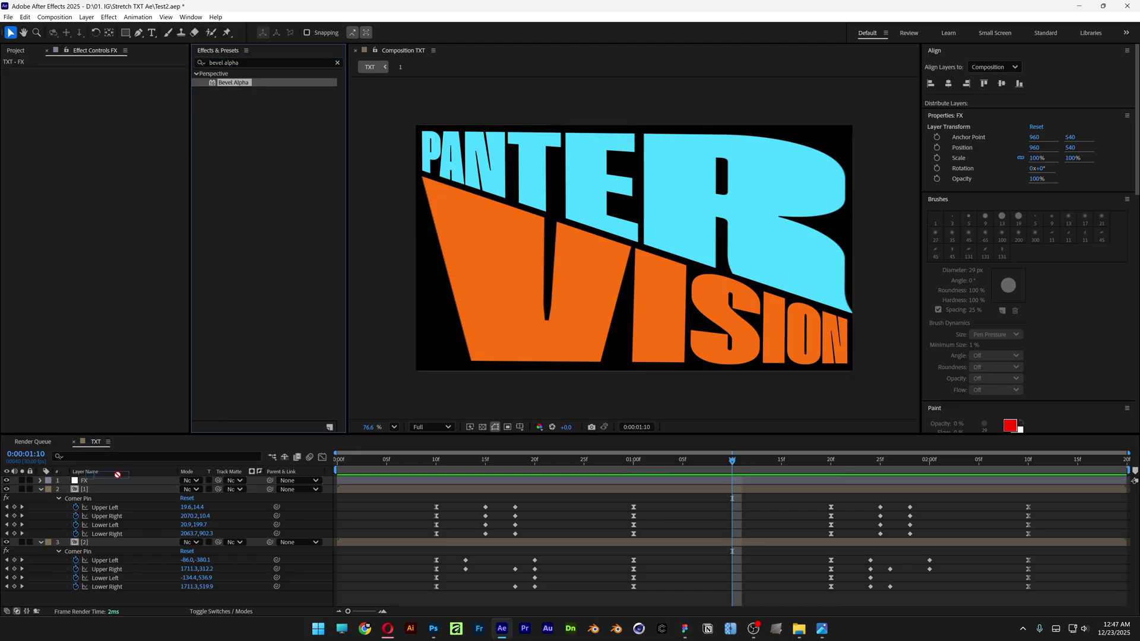
click(112, 81)
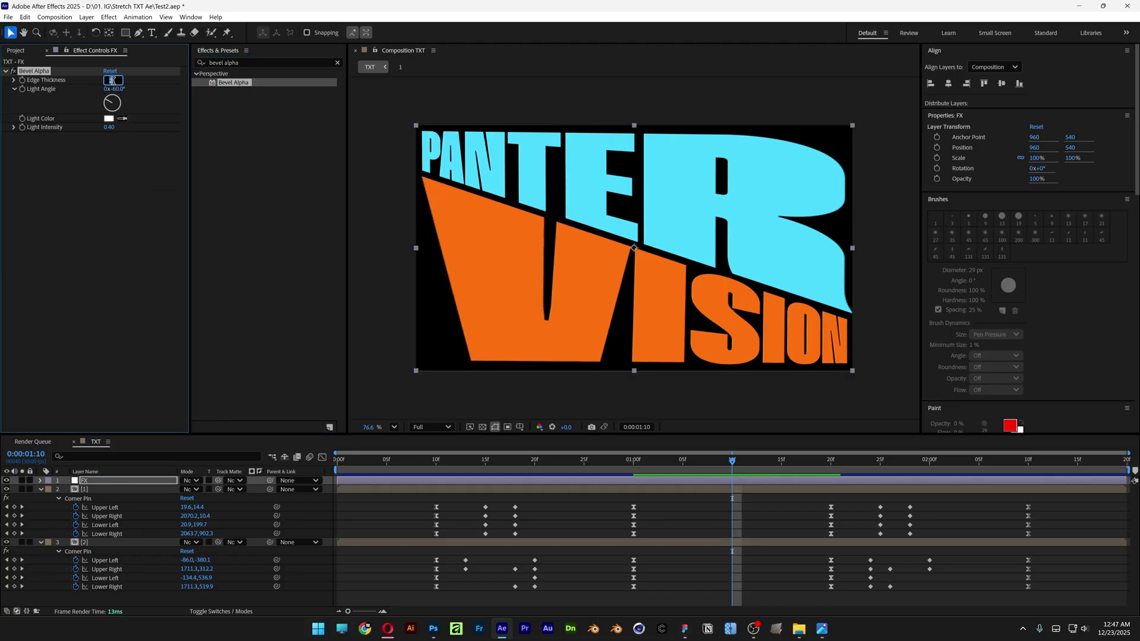
text(30)
key(Return)
drag(108, 99, 121, 99)
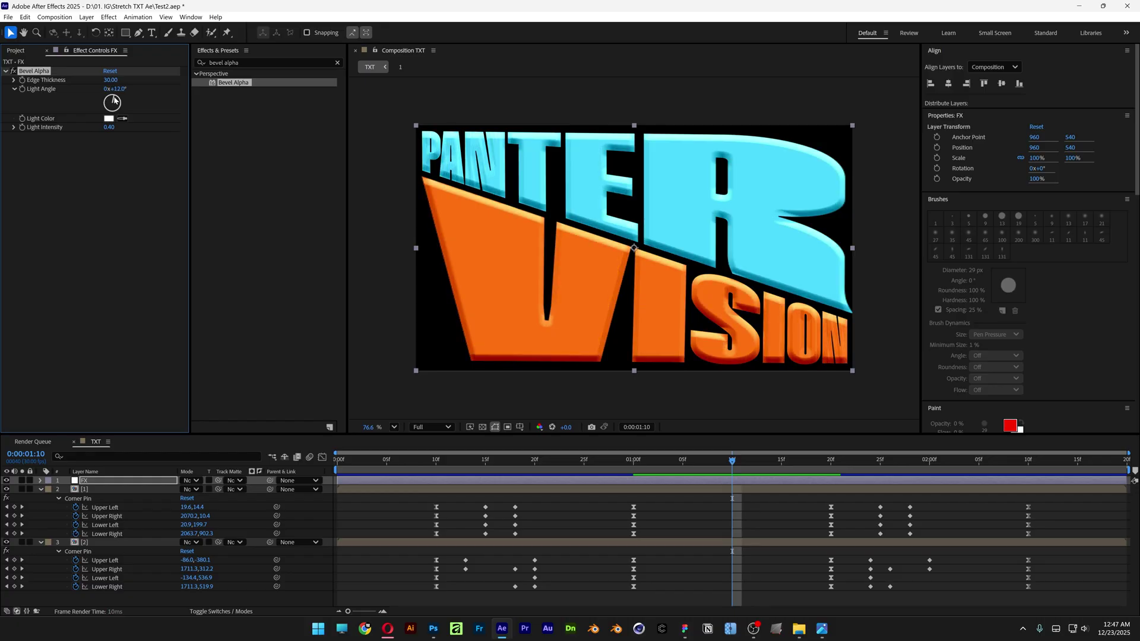
- Find the CC Ball Action effect and apply it to the FX layer below Bevel Alpha
drag(246, 63, 141, 61)
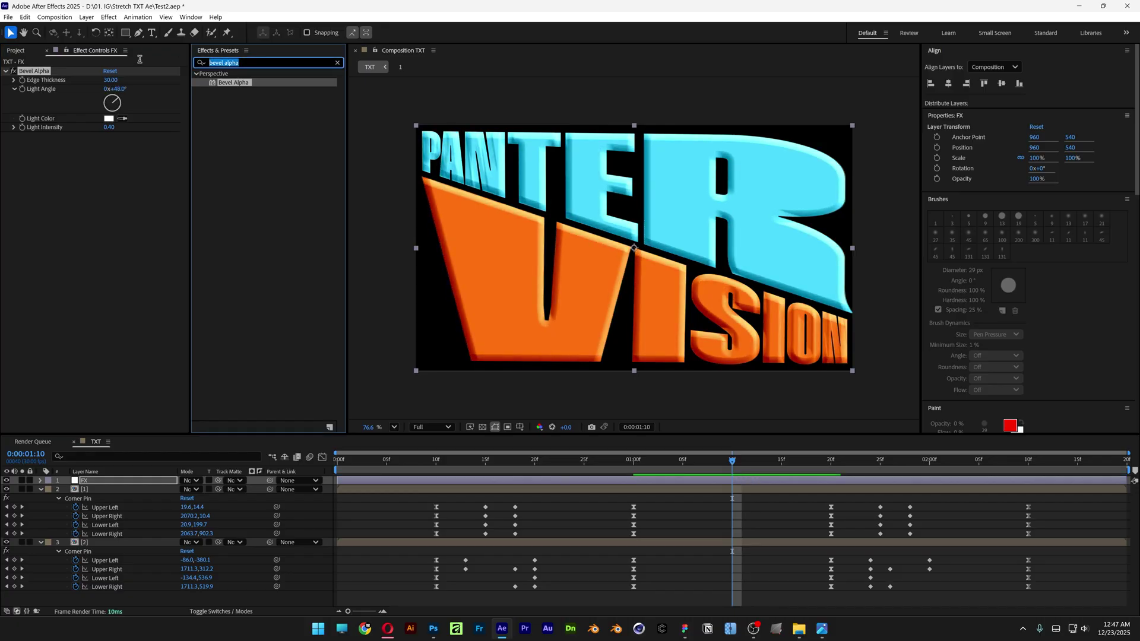
text(cc  ba)
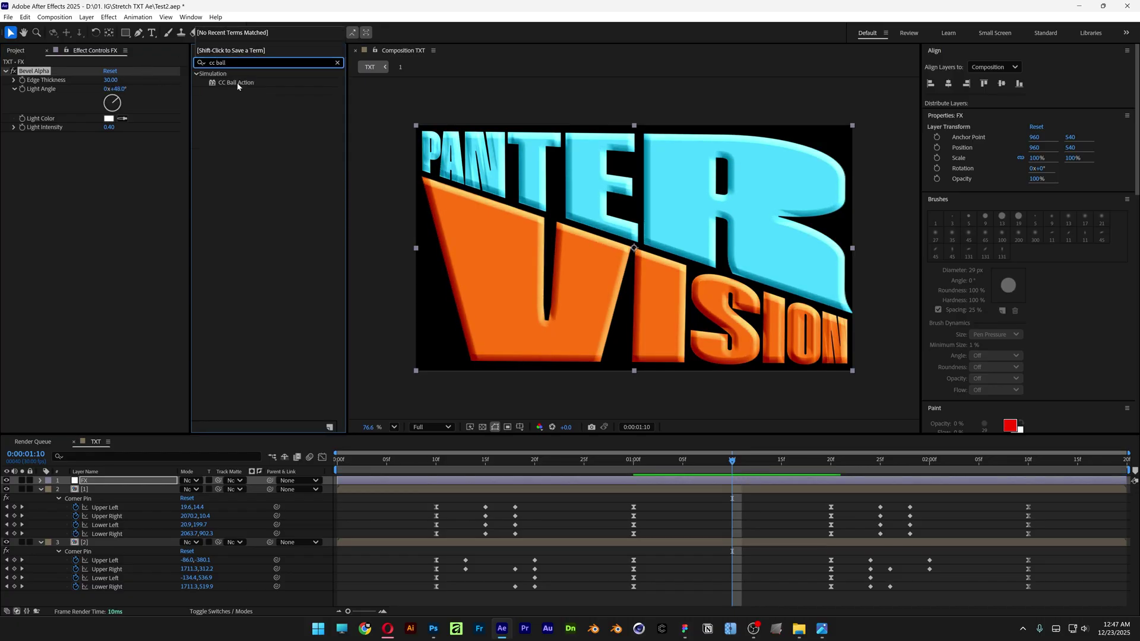
drag(236, 83, 116, 199)
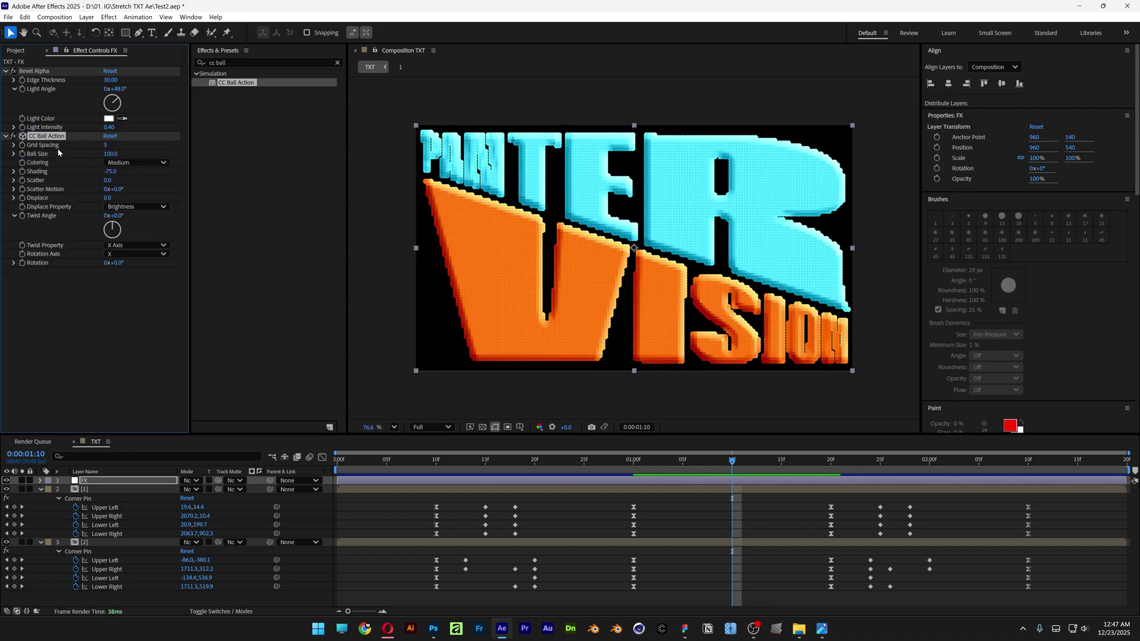
- Set CC Ball Action's Grid Spacing to 8, Ball Size to 43 and Coloring to Crisp
click(107, 146)
key(Tab)
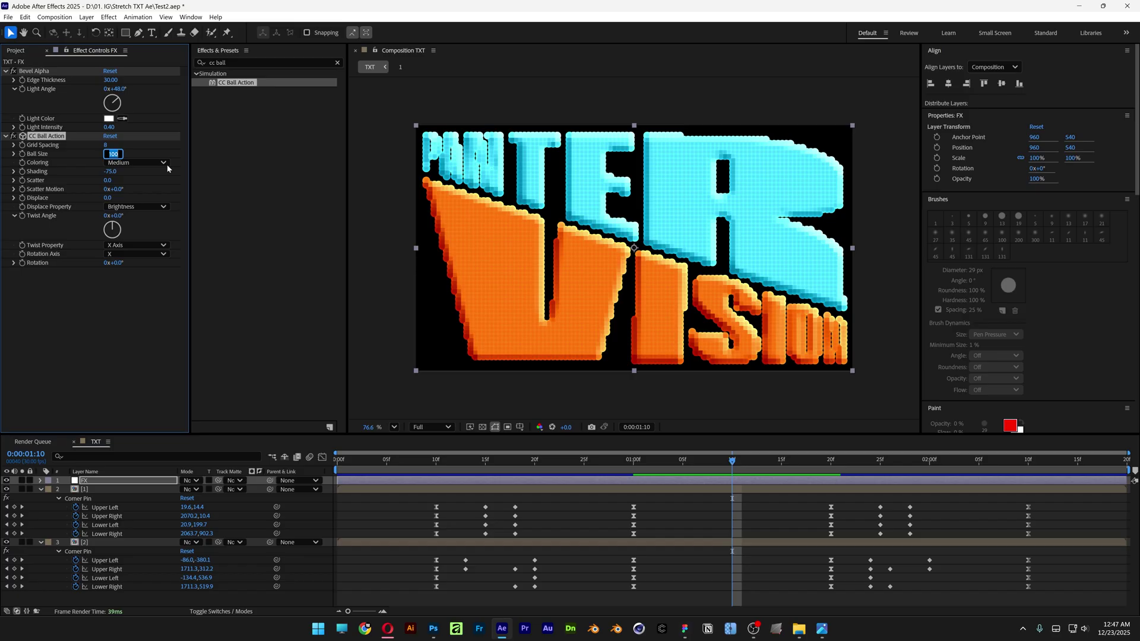
text(43)
key(Return)
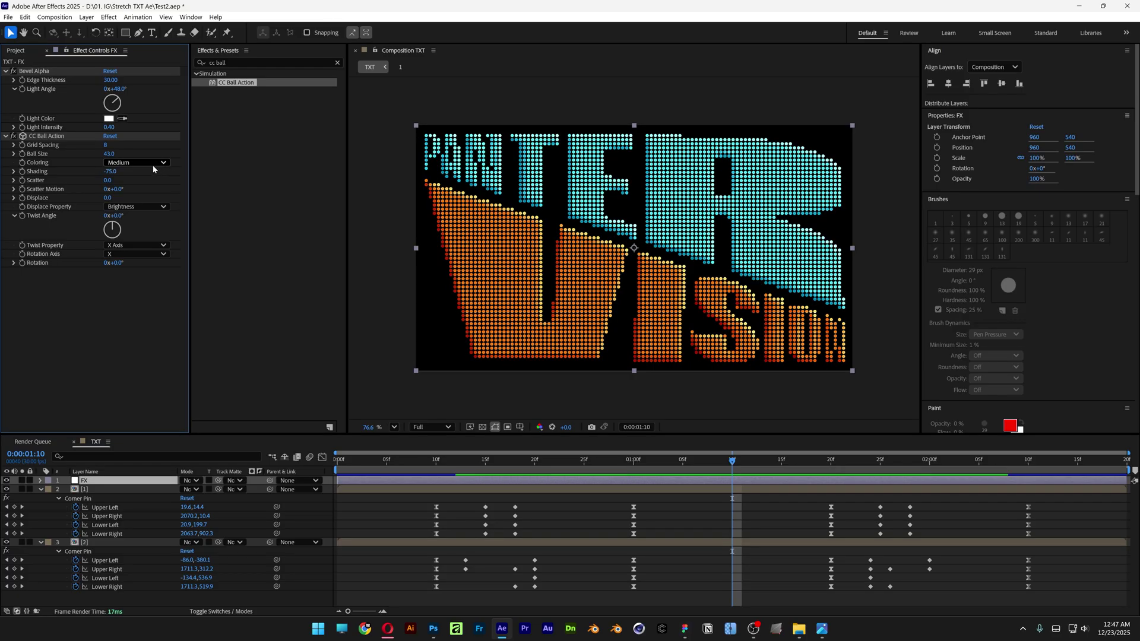
click(149, 163)
click(148, 177)
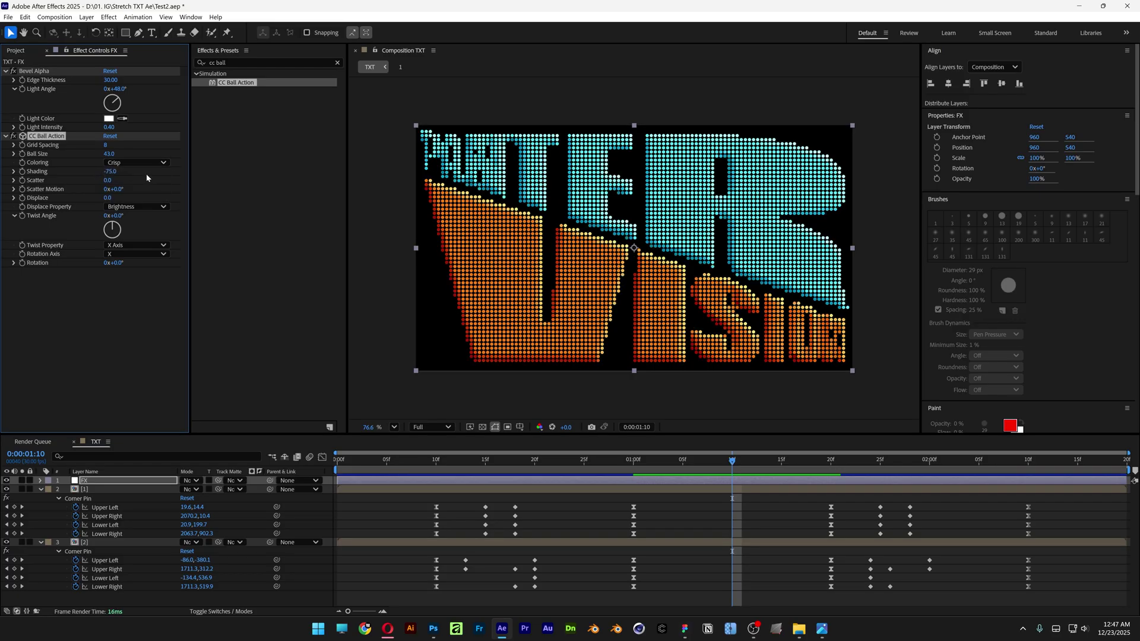
- Apply the Stylize Glow effect to the FX layer below CC Ball Action and set its Glow Radius to 70
click(246, 62)
text(glow)
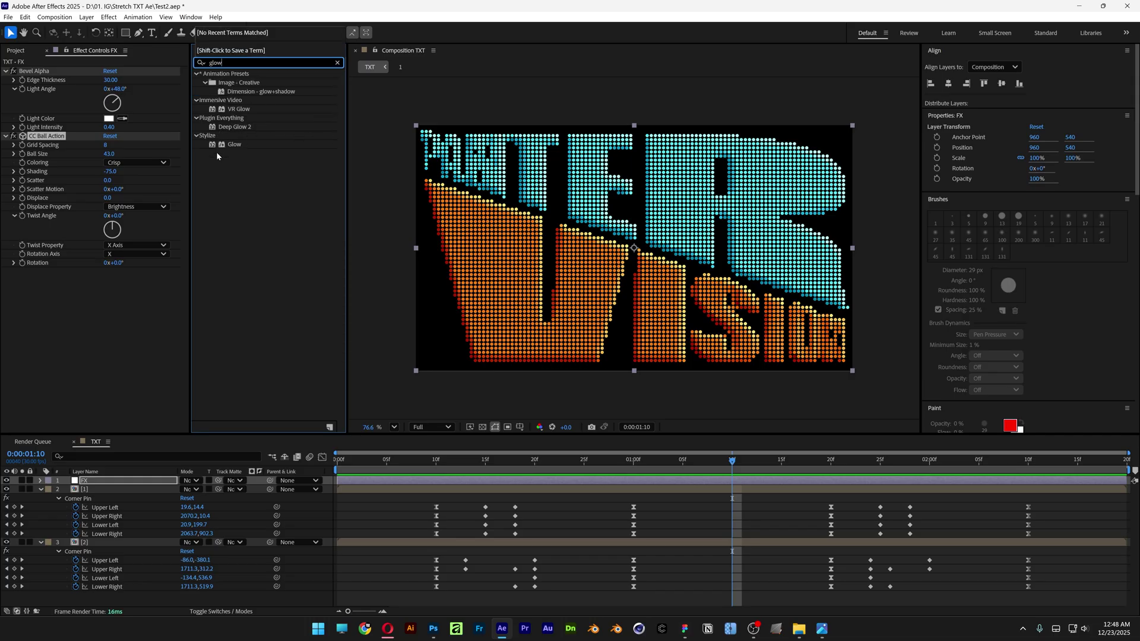
drag(234, 145, 127, 303)
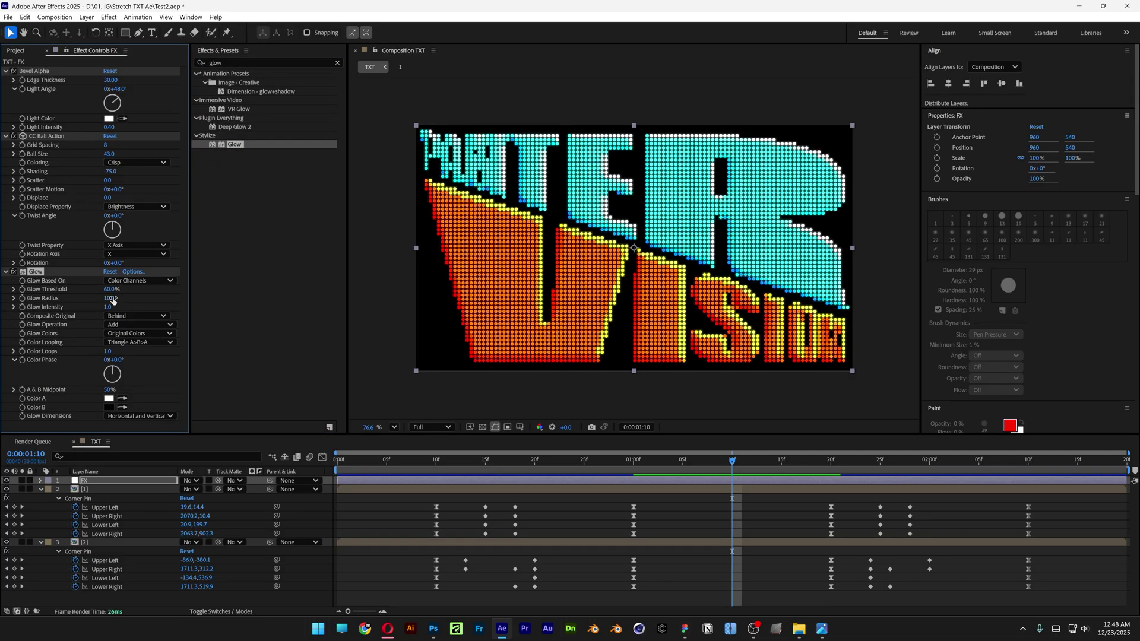
click(110, 298)
text(70)
key(Return)
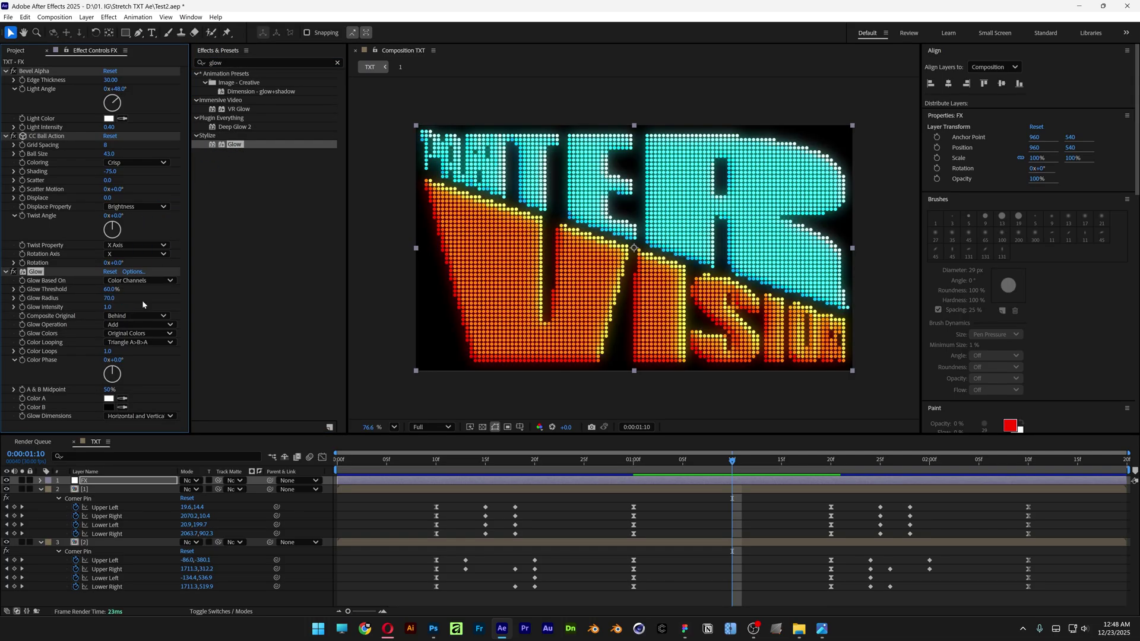